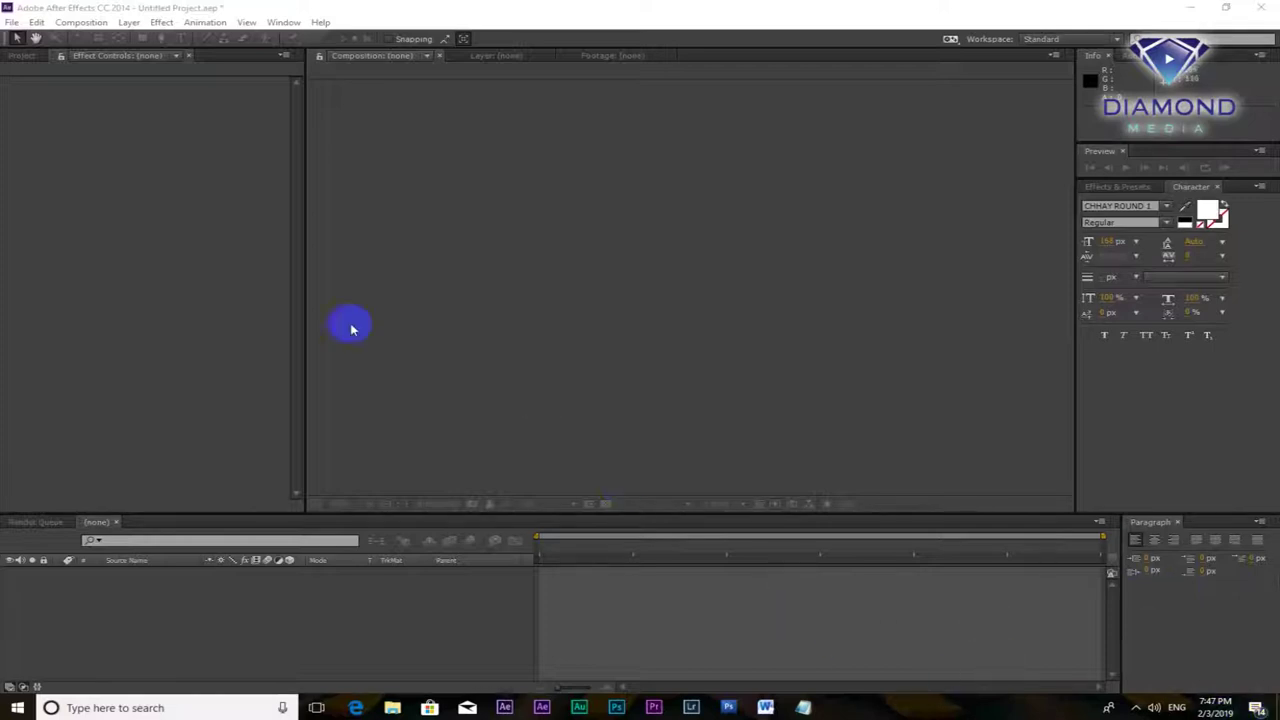
# Create the 'Trapcode' composition with HDTV 1080 25 settings and a black background.
pyautogui.click(94, 24)
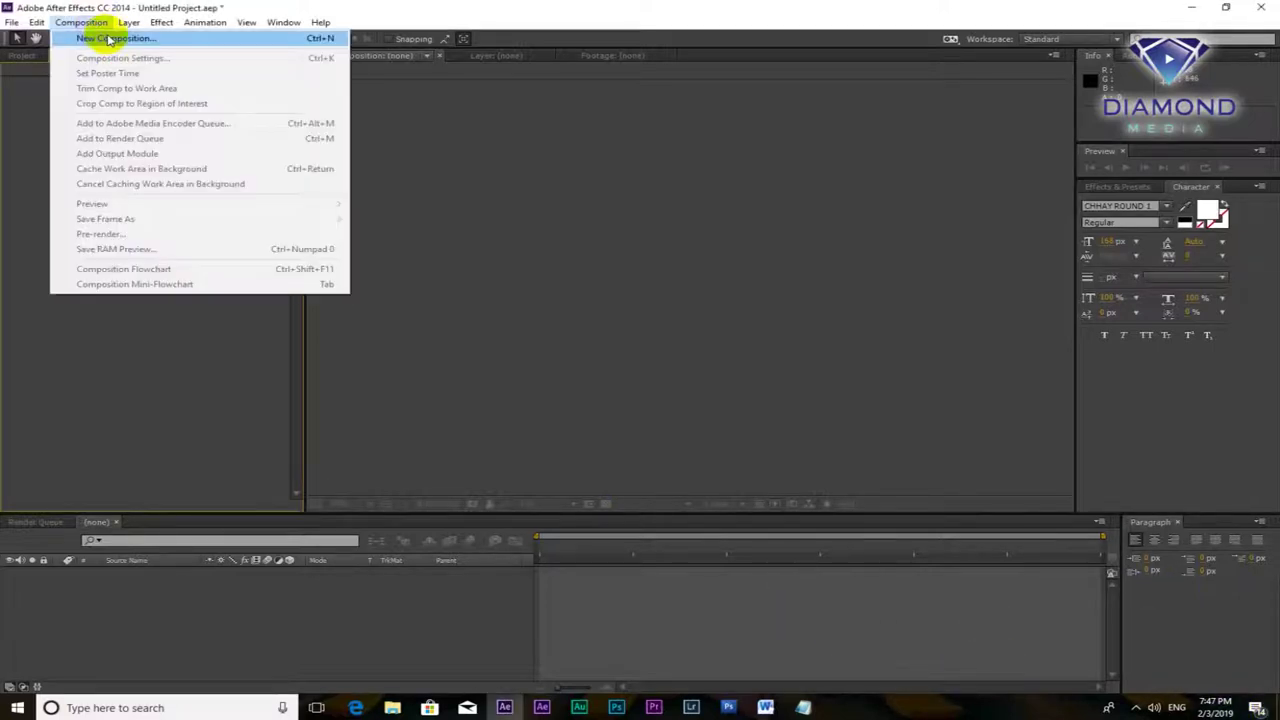
pyautogui.click(94, 36)
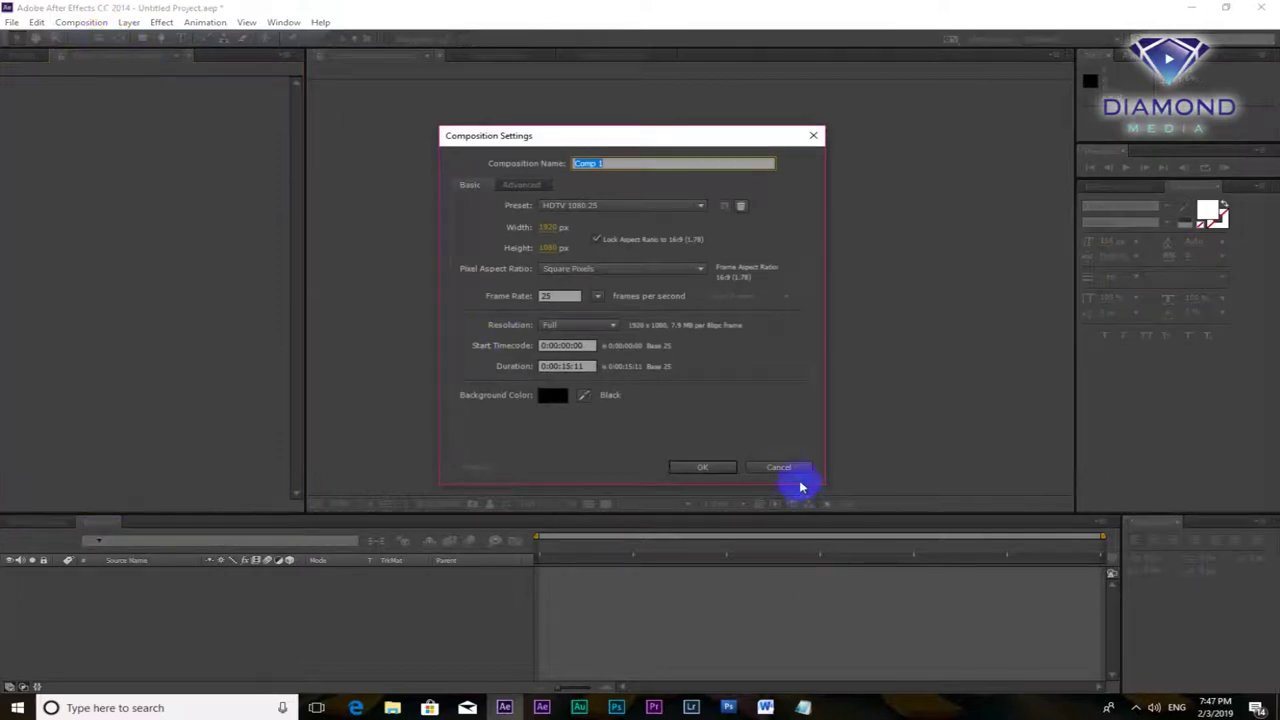
pyautogui.click(609, 178)
pyautogui.write('Trapcode')
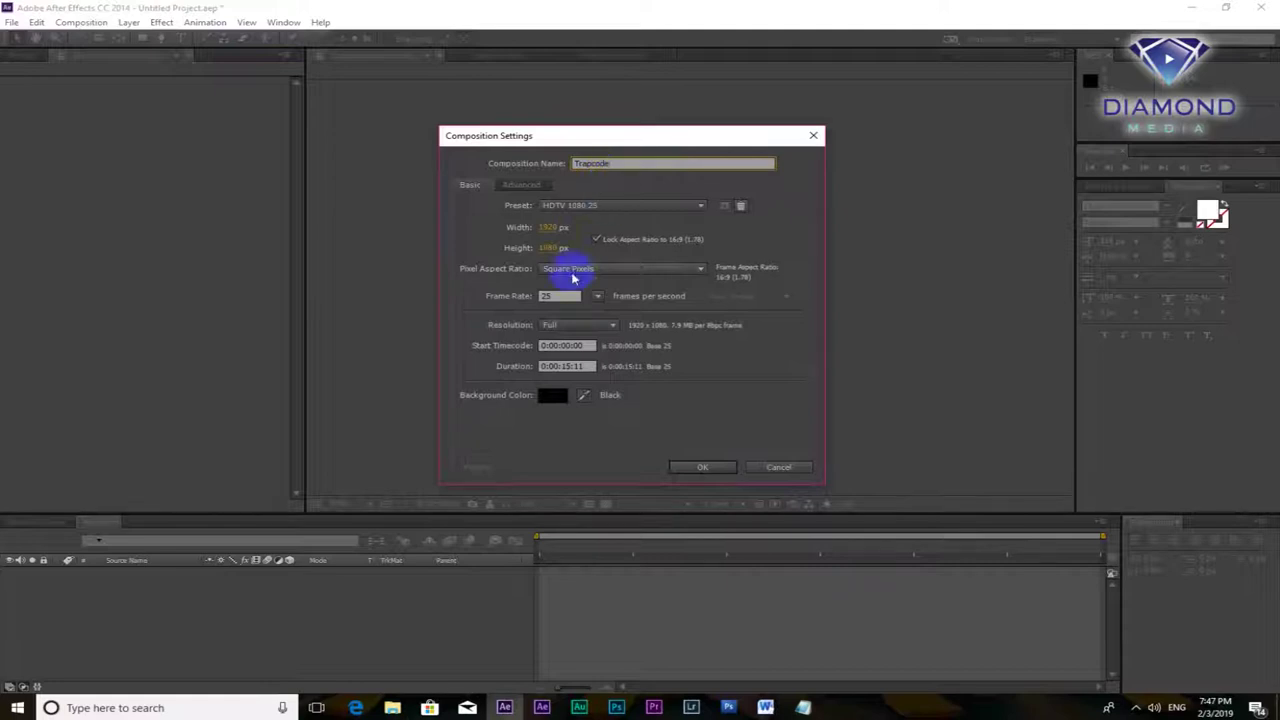
pyautogui.click(714, 469)
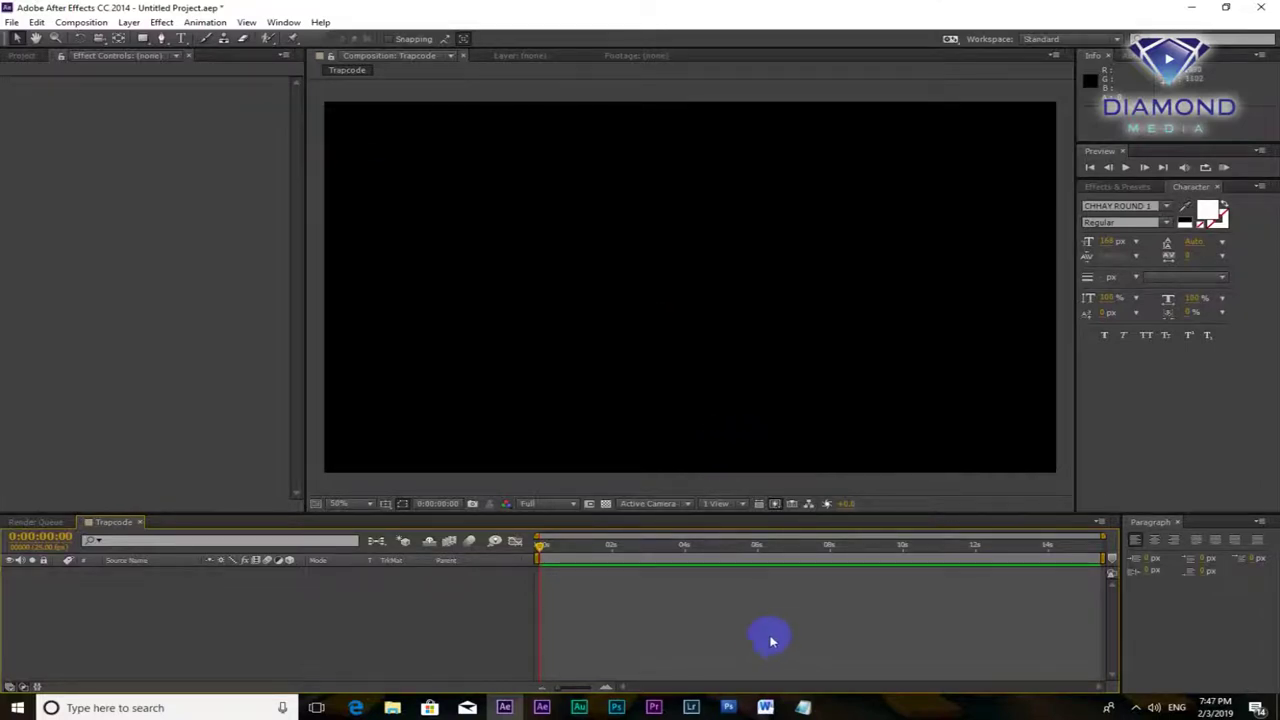
# Begin a new text layer in the Trapcode composition with the Type tool.
pyautogui.click(182, 40)
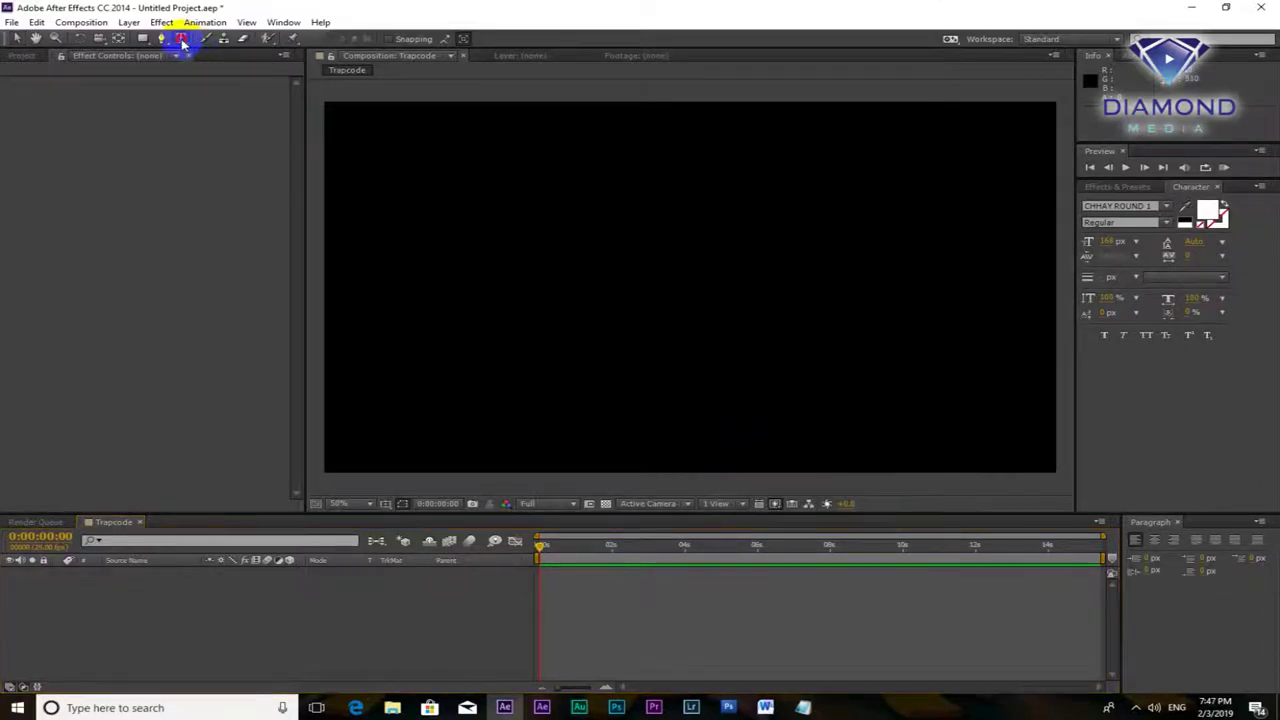
pyautogui.click(757, 285)
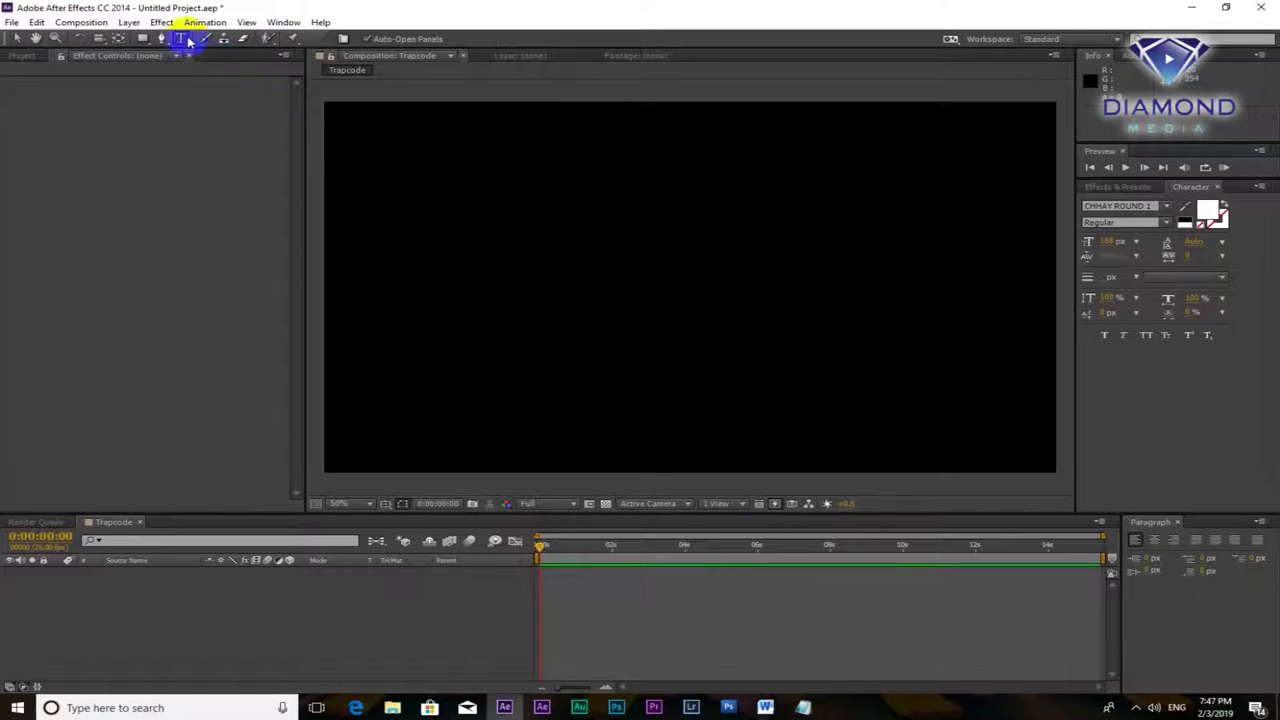
pyautogui.click(493, 300)
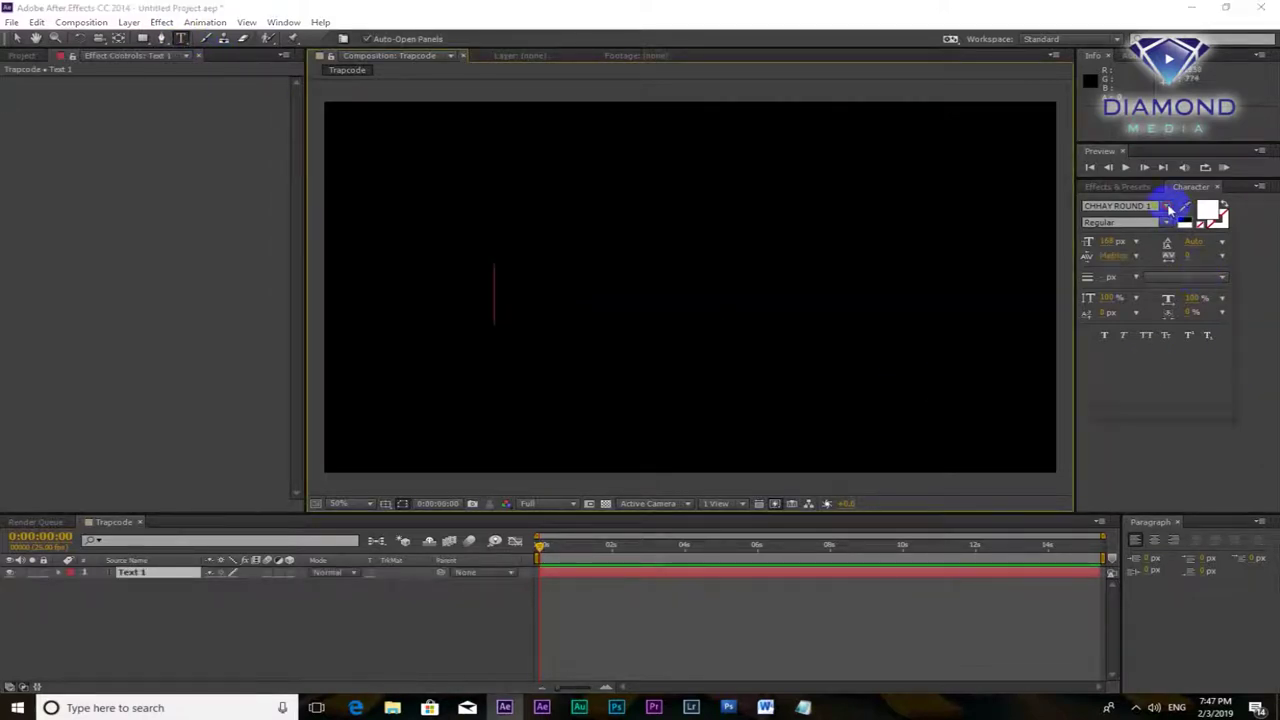
# Choose the CHHAY ROUND 1 font and paste the Khmer greeting សួស្តីឆ្នាំថ្មី into the layer.
pyautogui.click(1166, 207)
pyautogui.scroll(-5, 1230, 268)
pyautogui.scroll(-5, 1231, 250)
pyautogui.scroll(-5, 1232, 245)
pyautogui.scroll(-5, 1232, 245)
pyautogui.scroll(-5, 1232, 240)
pyautogui.scroll(-5, 1234, 300)
pyautogui.scroll(-5, 1234, 280)
pyautogui.scroll(-5, 1238, 292)
pyautogui.scroll(5, 1237, 292)
pyautogui.scroll(5, 1235, 300)
pyautogui.scroll(5, 1236, 315)
pyautogui.scroll(5, 1239, 270)
pyautogui.scroll(5, 1241, 258)
pyautogui.scroll(3, 1243, 251)
pyautogui.click(1138, 320)
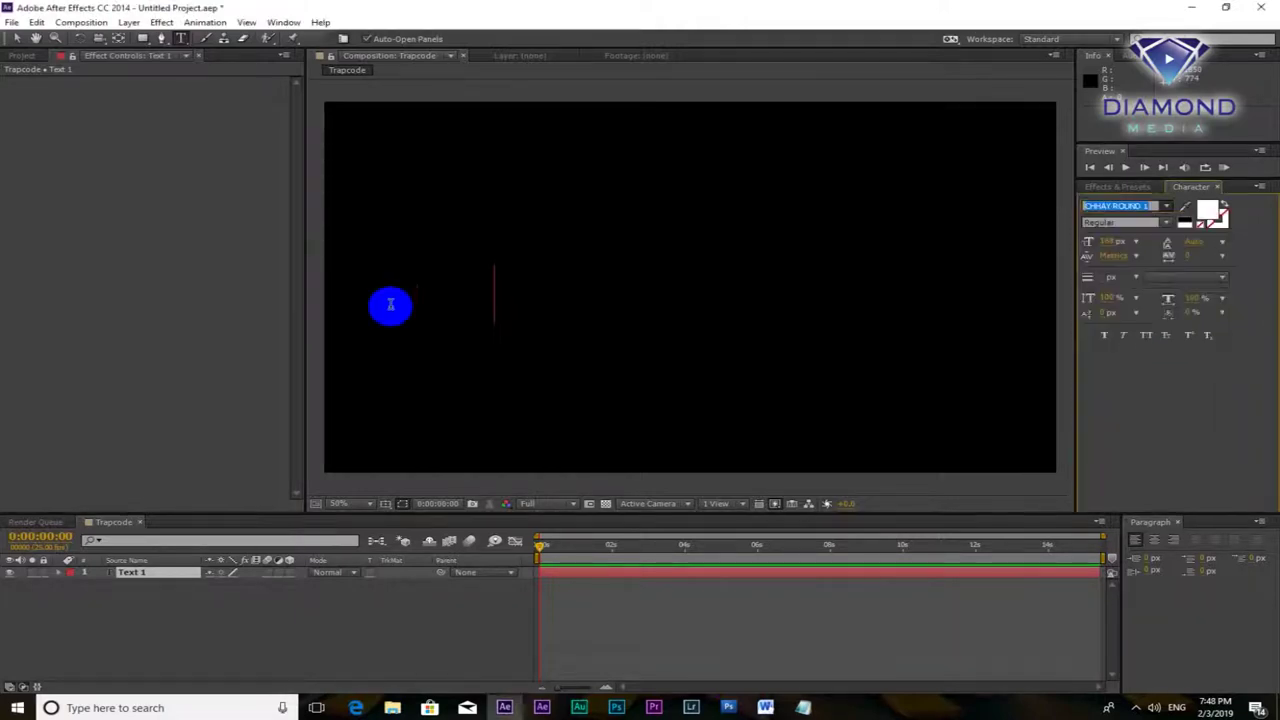
pyautogui.hotkey('ctrl', 'v')
pyautogui.click(16, 38)
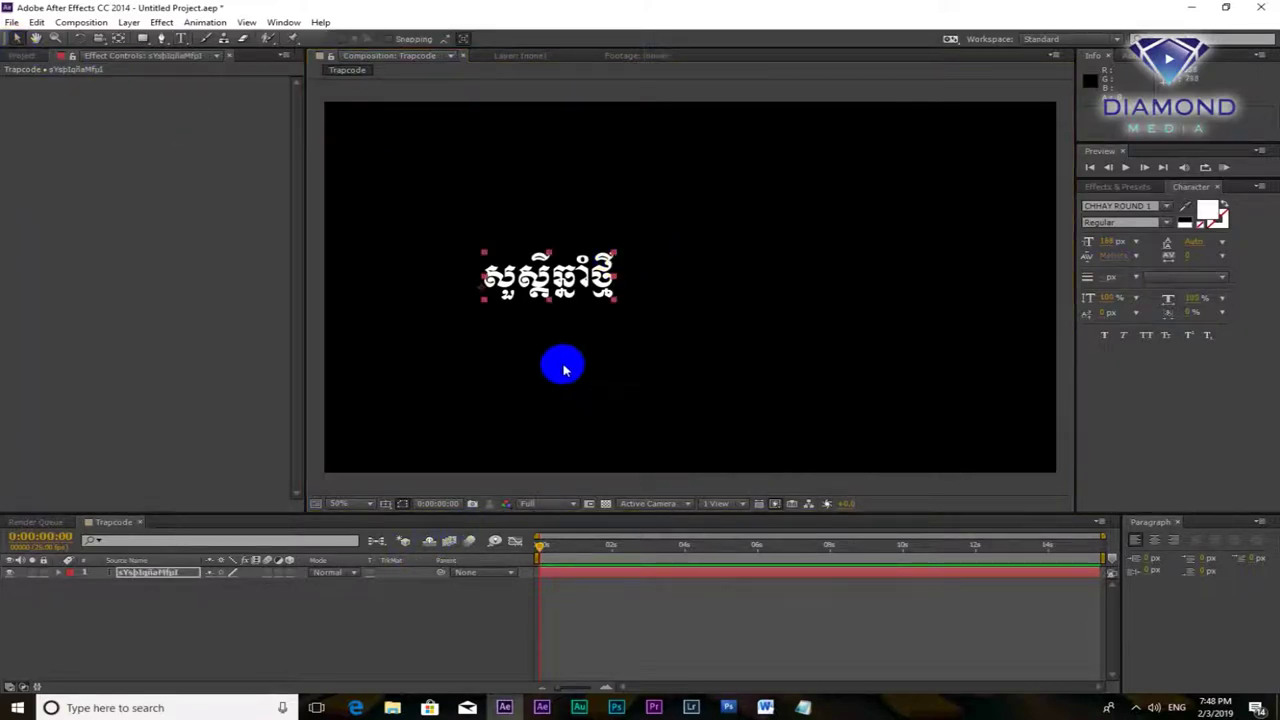
# Show title/action safe guides, centre the Khmer text and scrub its font size much larger.
pyautogui.click(386, 505)
pyautogui.click(416, 521)
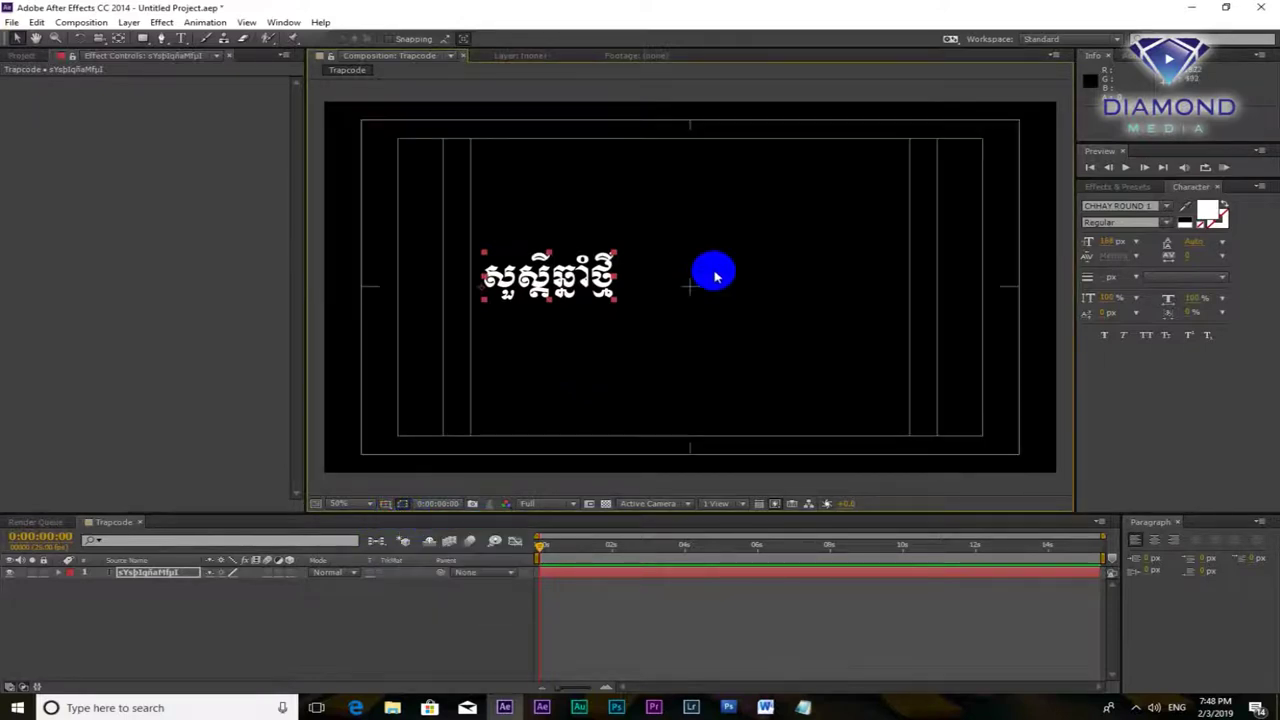
pyautogui.moveTo(550, 277)
pyautogui.mouseDown()
pyautogui.moveTo(713, 283)
pyautogui.moveTo(691, 287)
pyautogui.mouseUp()
pyautogui.moveTo(1114, 249); pyautogui.dragTo(773, 277)
pyautogui.hotkey('shift', 'Left')
pyautogui.hotkey('shift', 'Left')
pyautogui.hotkey('shift', 'Left')
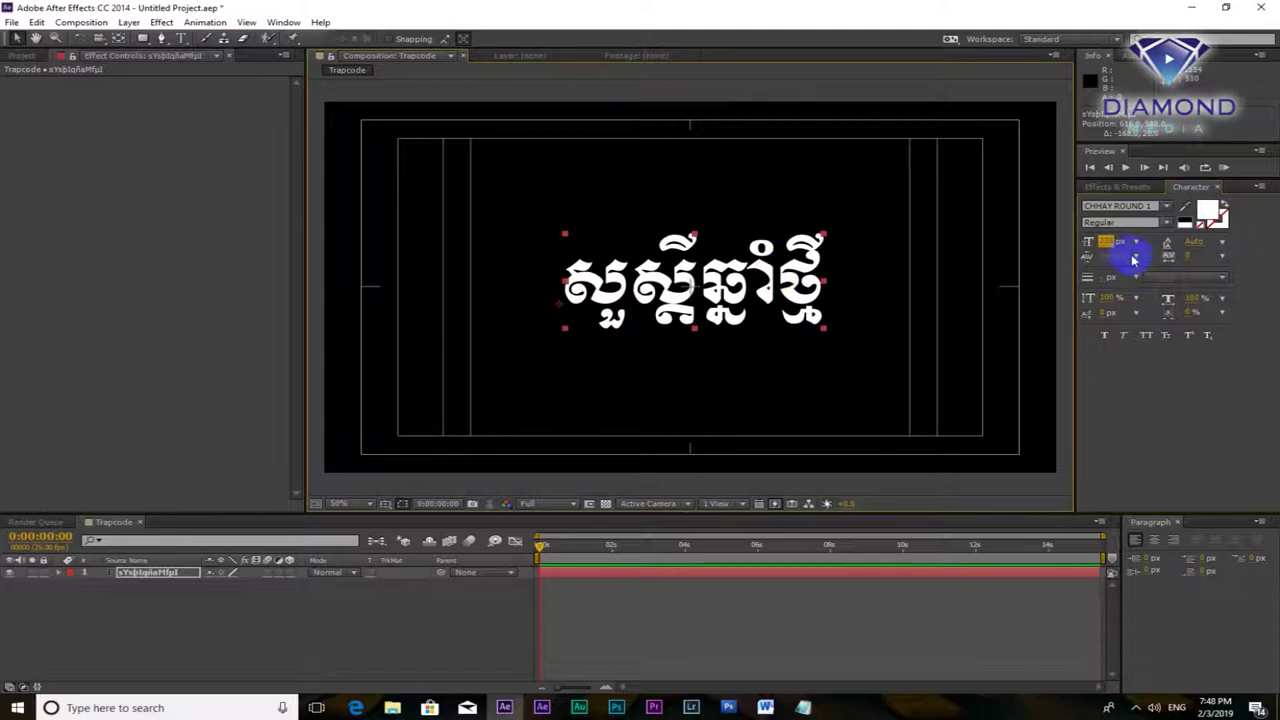
pyautogui.moveTo(1112, 243); pyautogui.dragTo(822, 283)
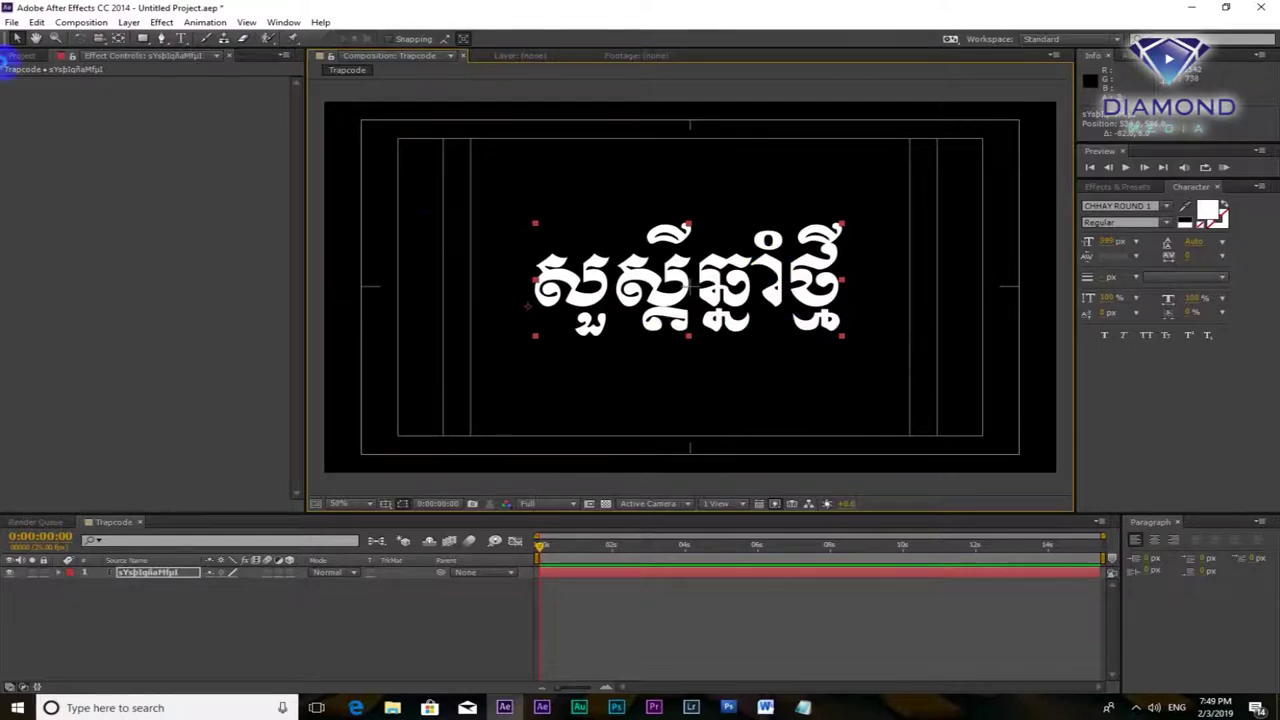
# Save the project as 'Trapcode'.
pyautogui.hotkey('ctrl', 's')
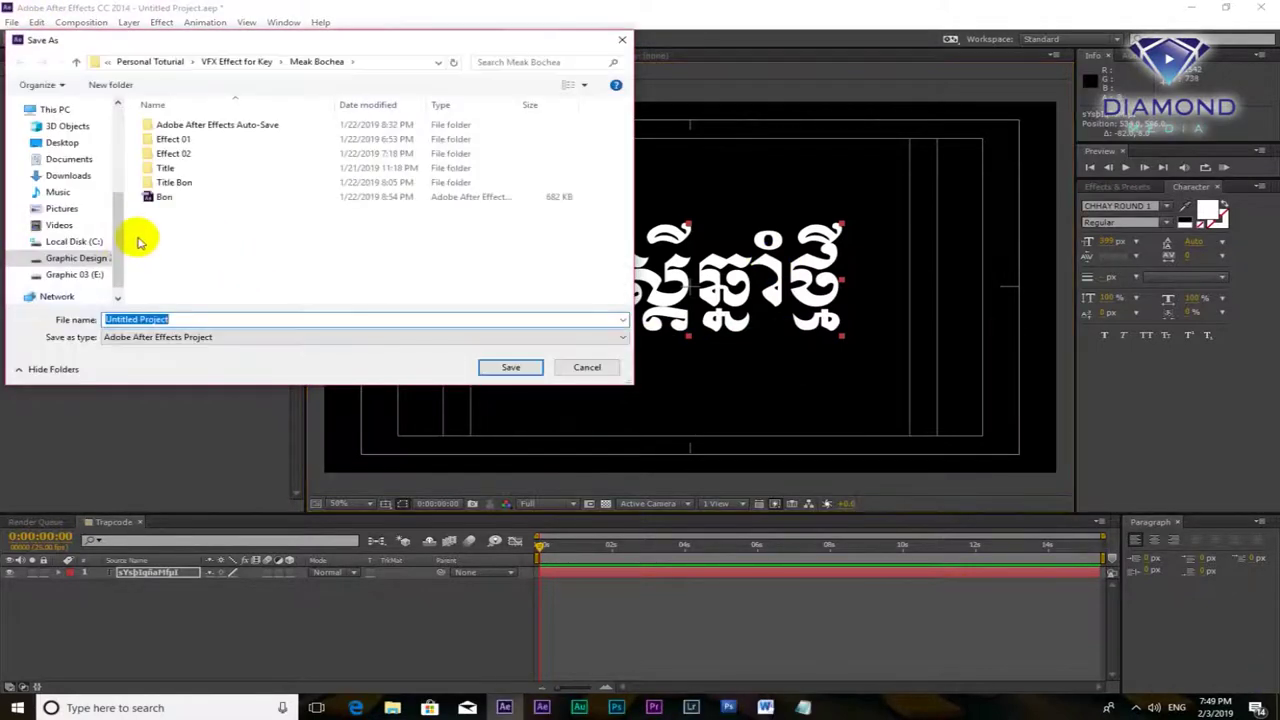
pyautogui.write('Trapcode')
pyautogui.press('Return')
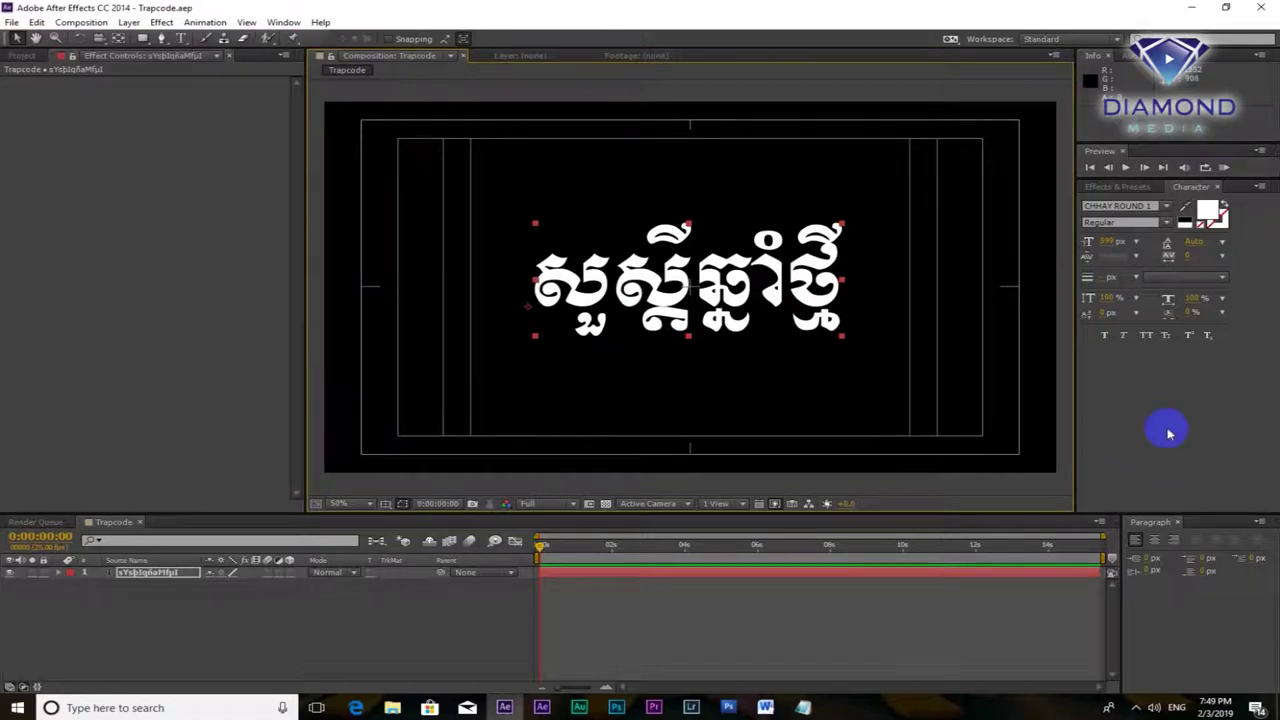
# Try a green text fill, cancel to keep it white, and widen the right panel.
pyautogui.click(1208, 226)
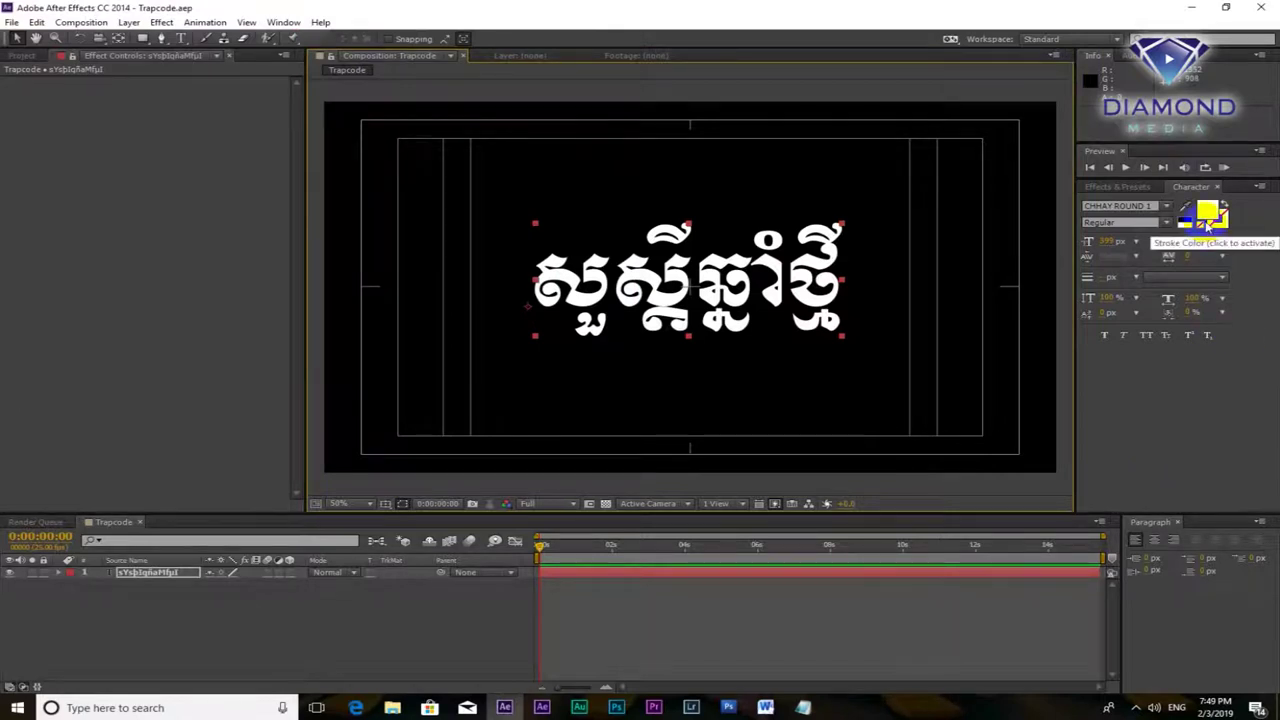
pyautogui.click(1210, 212)
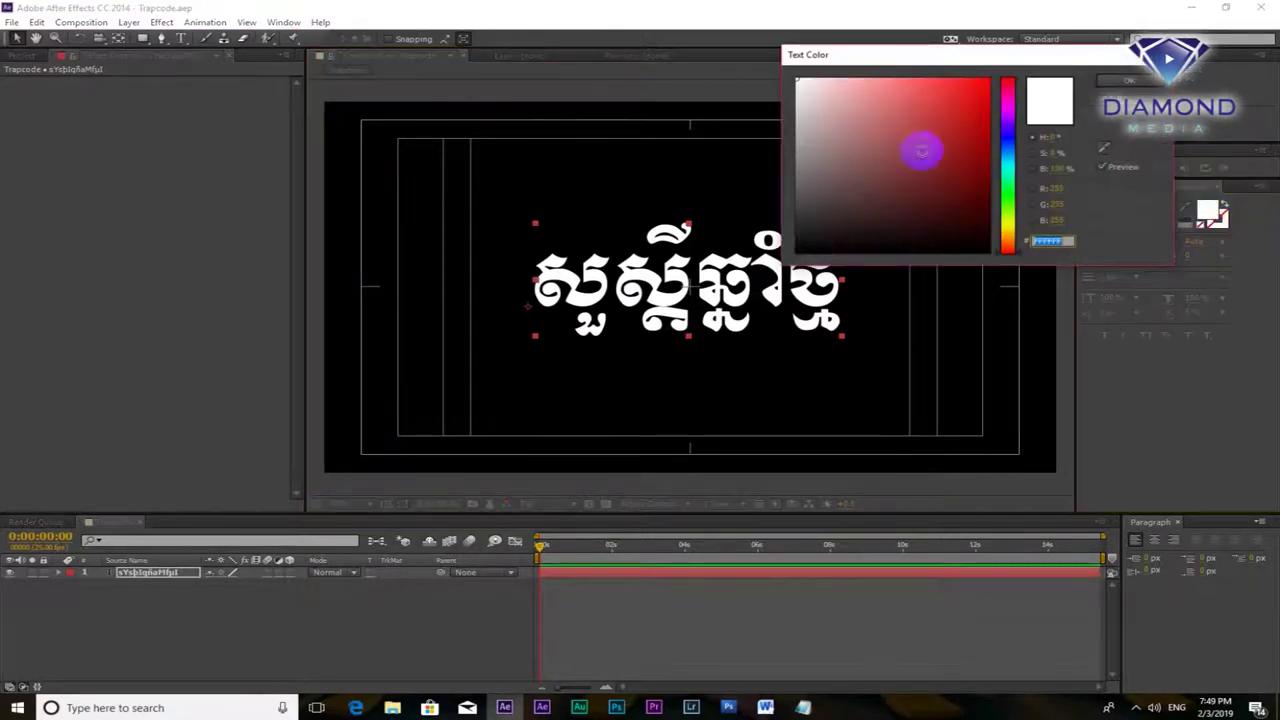
pyautogui.click(1008, 193)
pyautogui.click(988, 80)
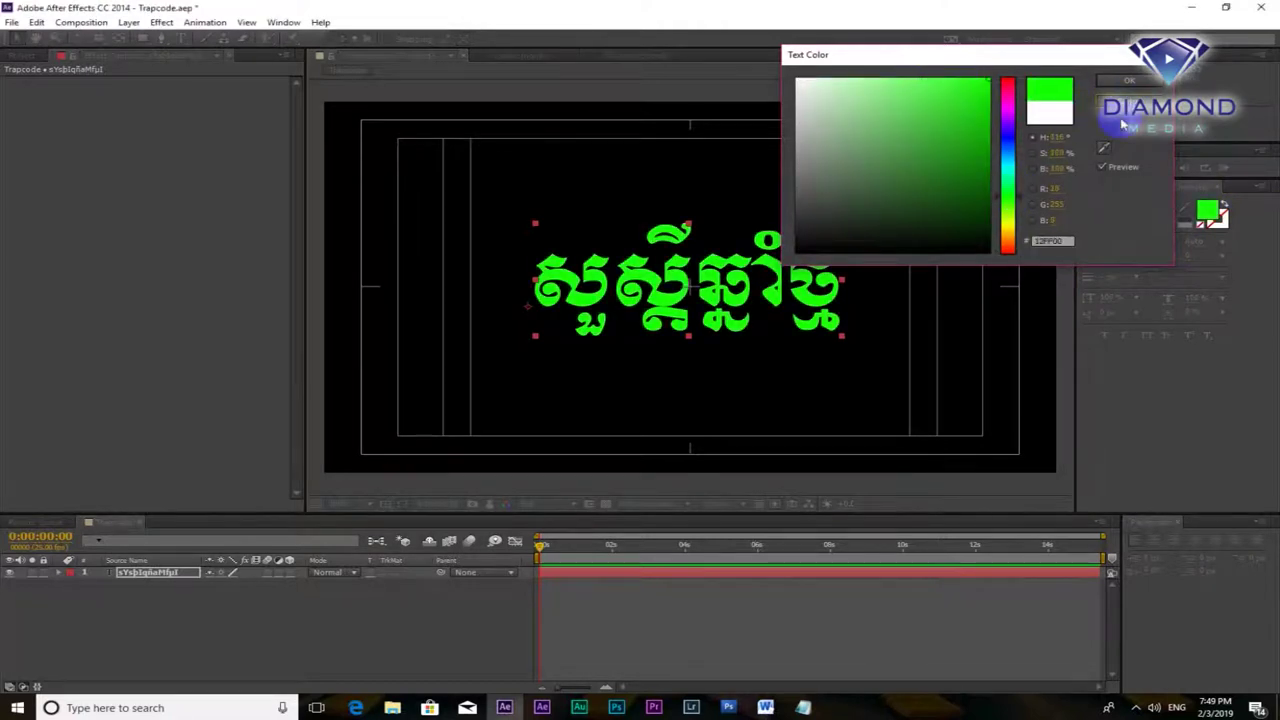
pyautogui.click(1130, 101)
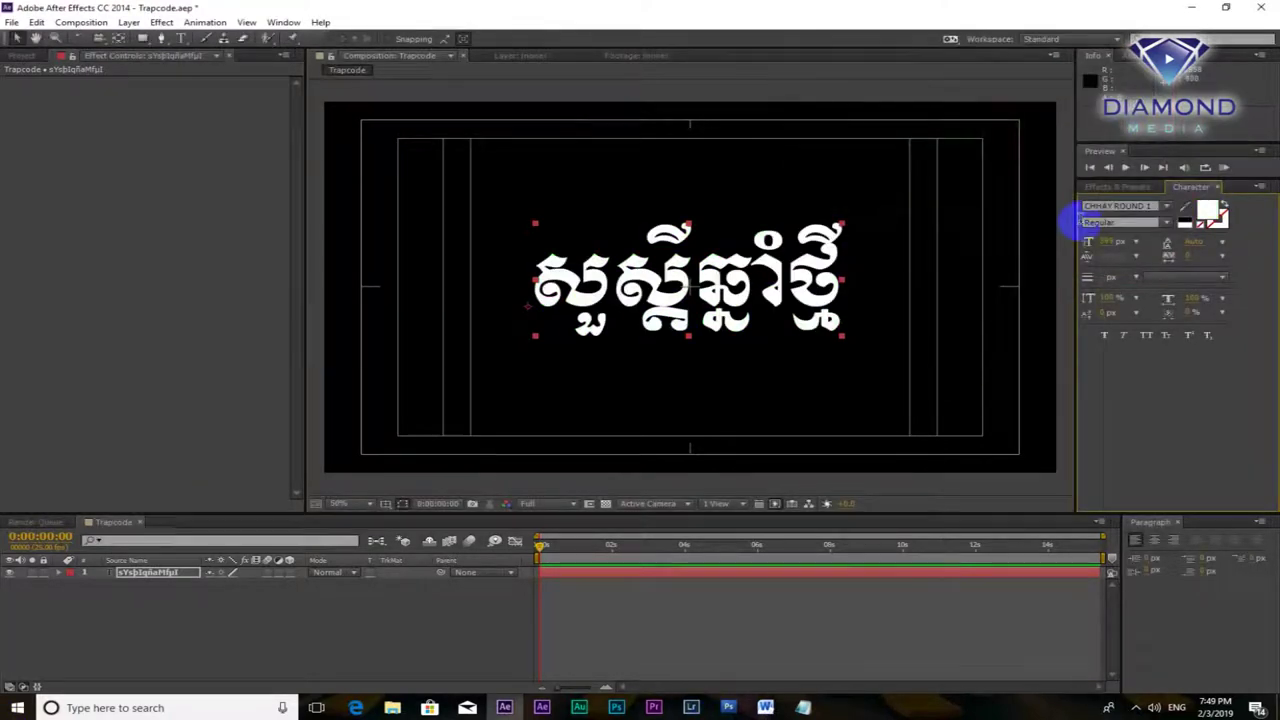
pyautogui.moveTo(1072, 220); pyautogui.dragTo(997, 228)
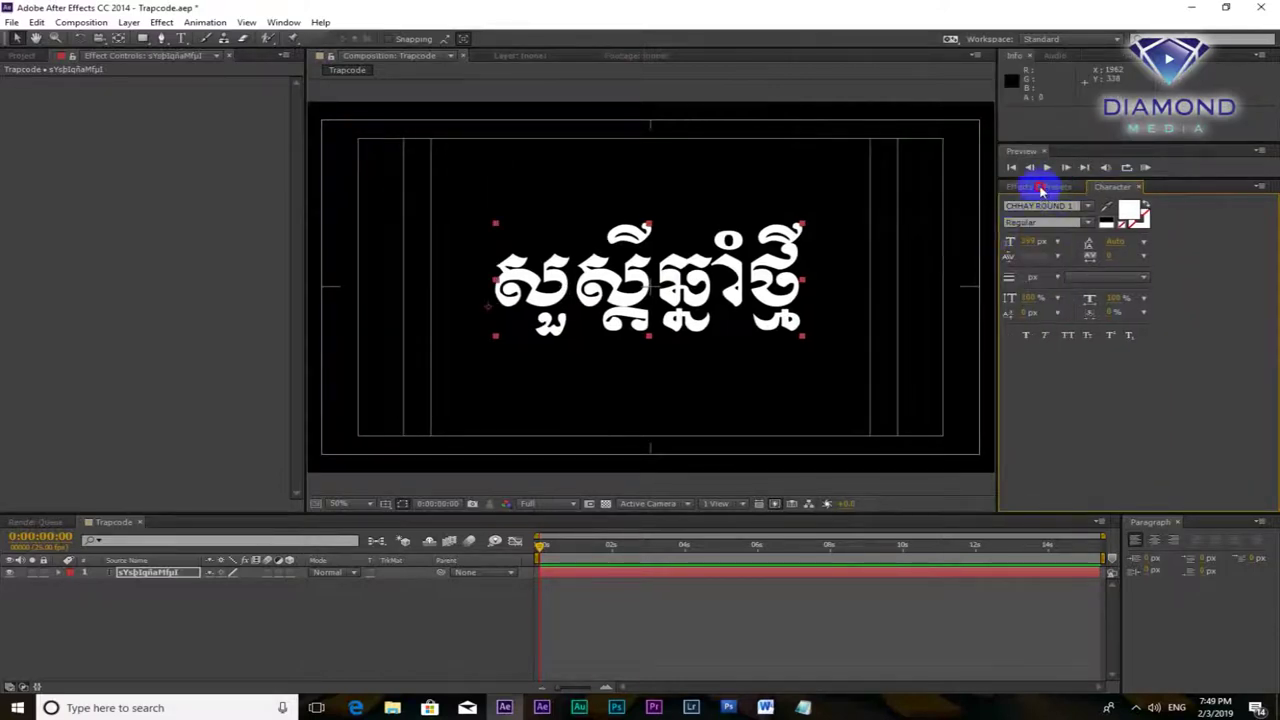
# Apply Shine from the RG Trapcode effects category to the Khmer text layer.
pyautogui.click(1041, 187)
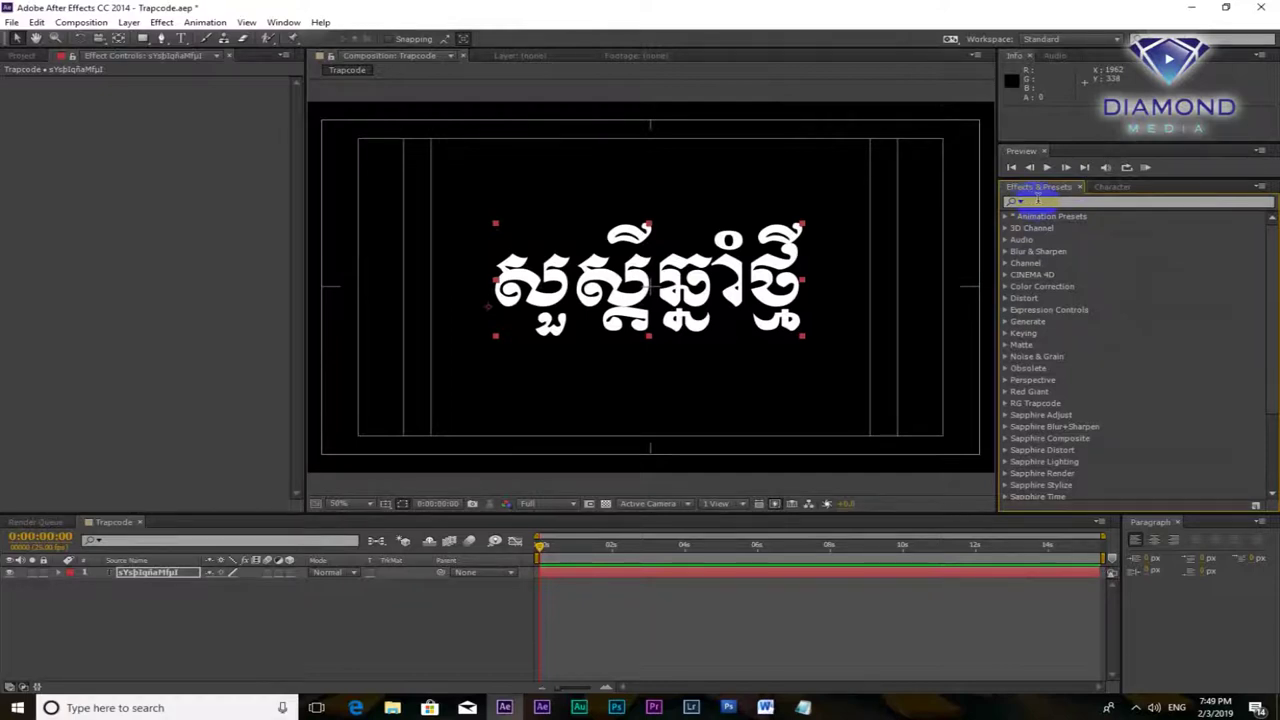
pyautogui.click(1027, 426)
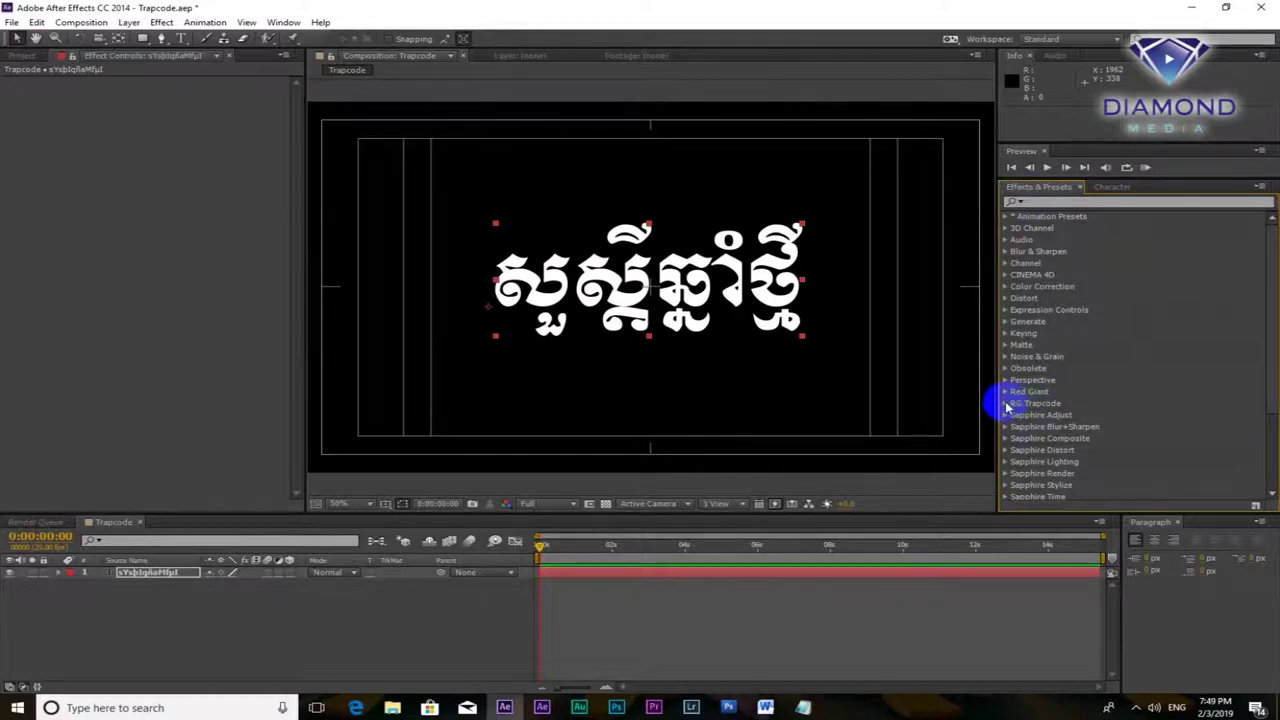
pyautogui.click(1006, 404)
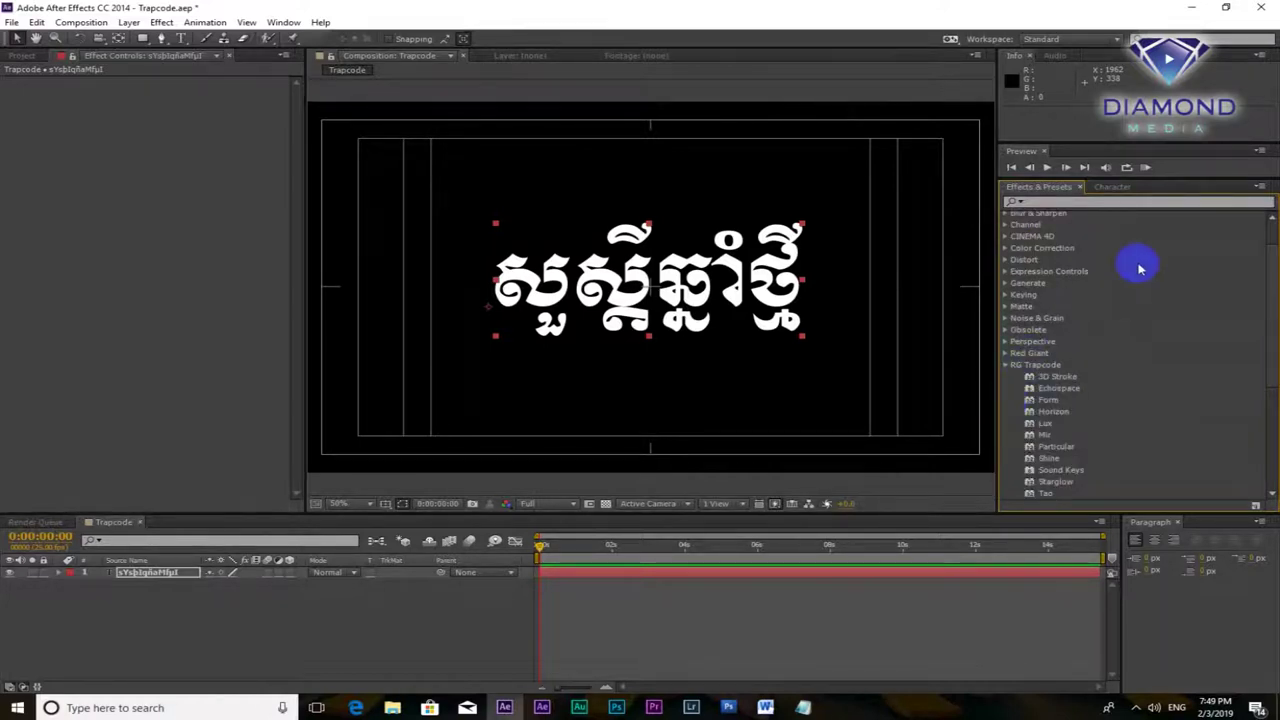
pyautogui.scroll(-2, 1100, 310)
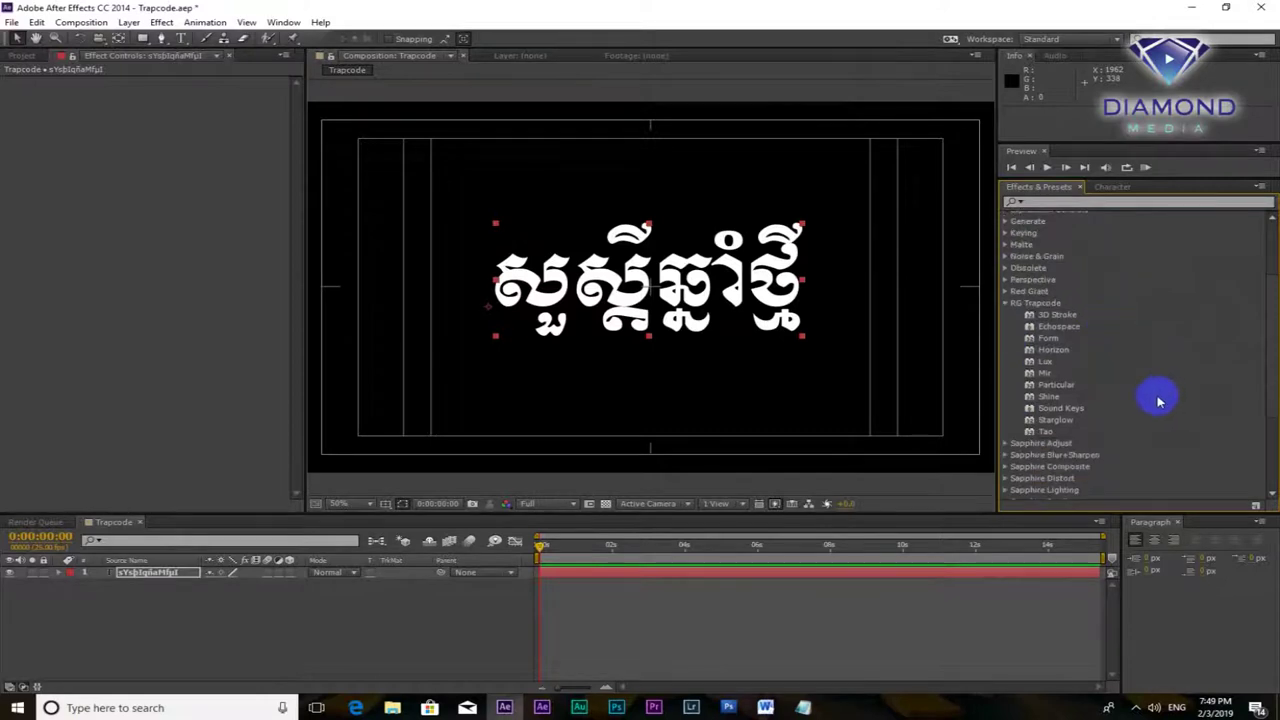
pyautogui.doubleClick(1048, 398)
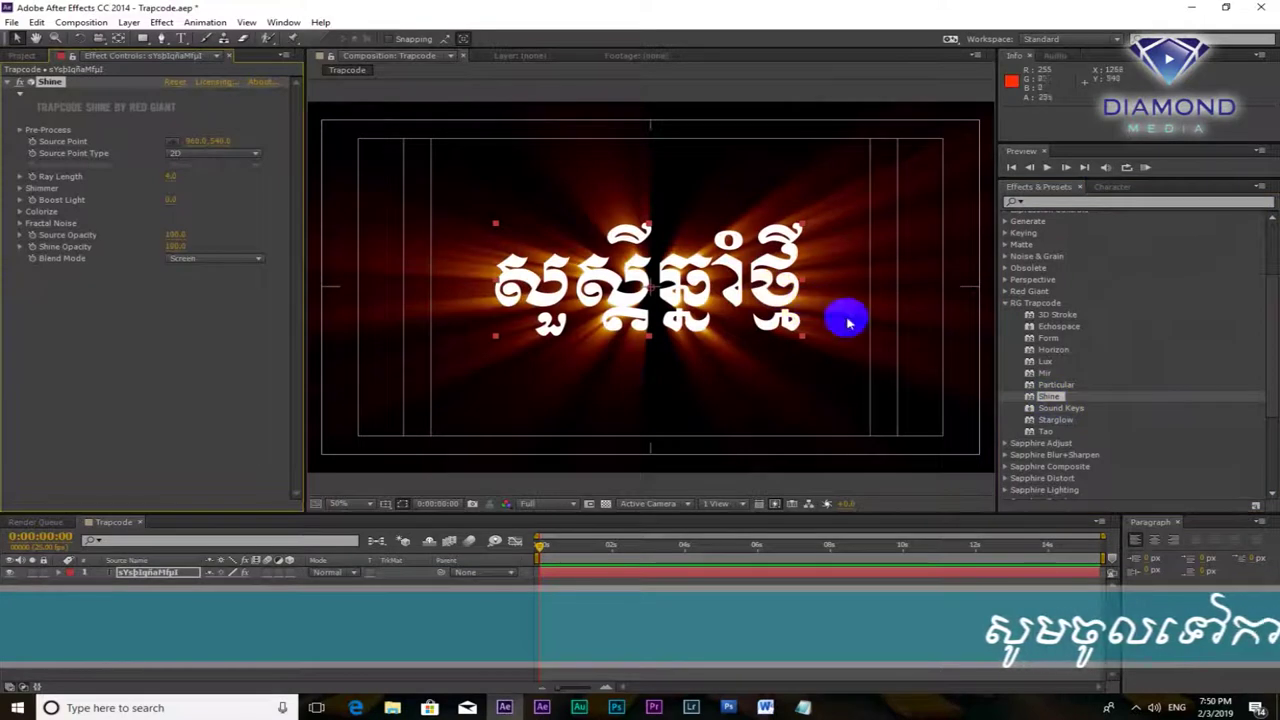
# Undo the Shine effect and reapply it by dragging it onto the text layer.
pyautogui.hotkey('ctrl', 'z')
pyautogui.moveTo(1055, 420); pyautogui.dragTo(745, 578)
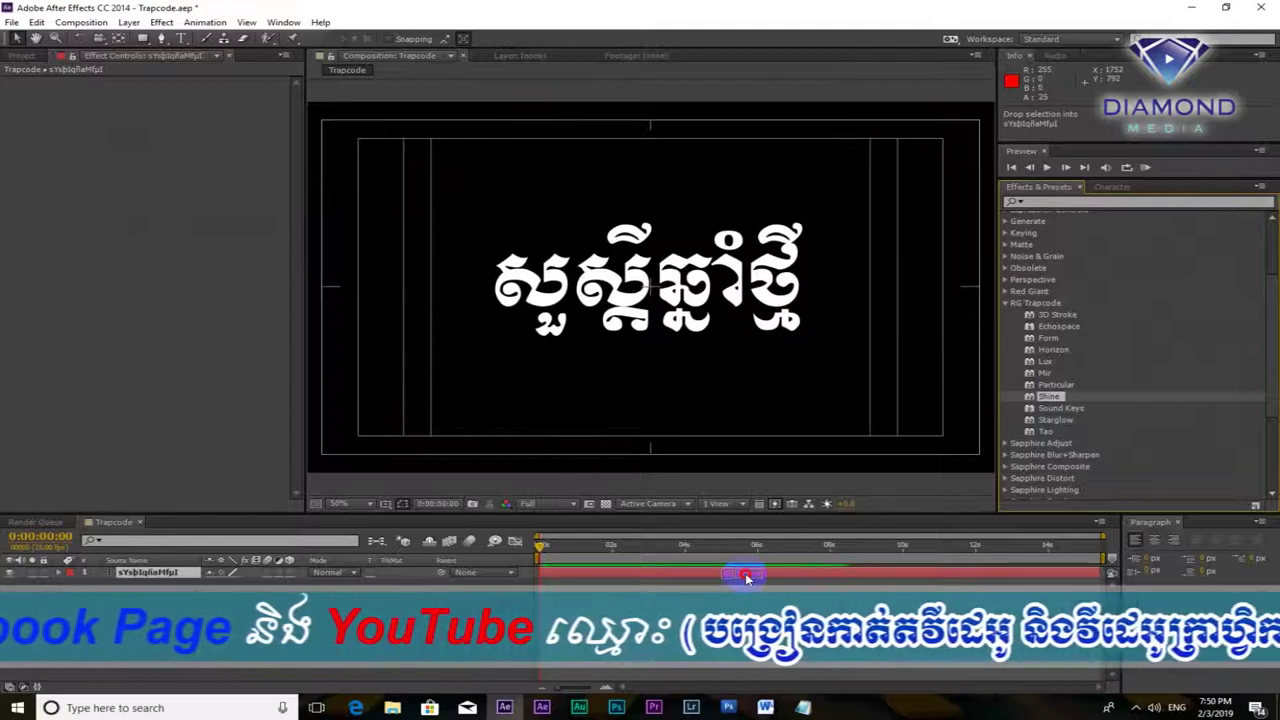
pyautogui.moveTo(745, 578); pyautogui.dragTo(745, 578)
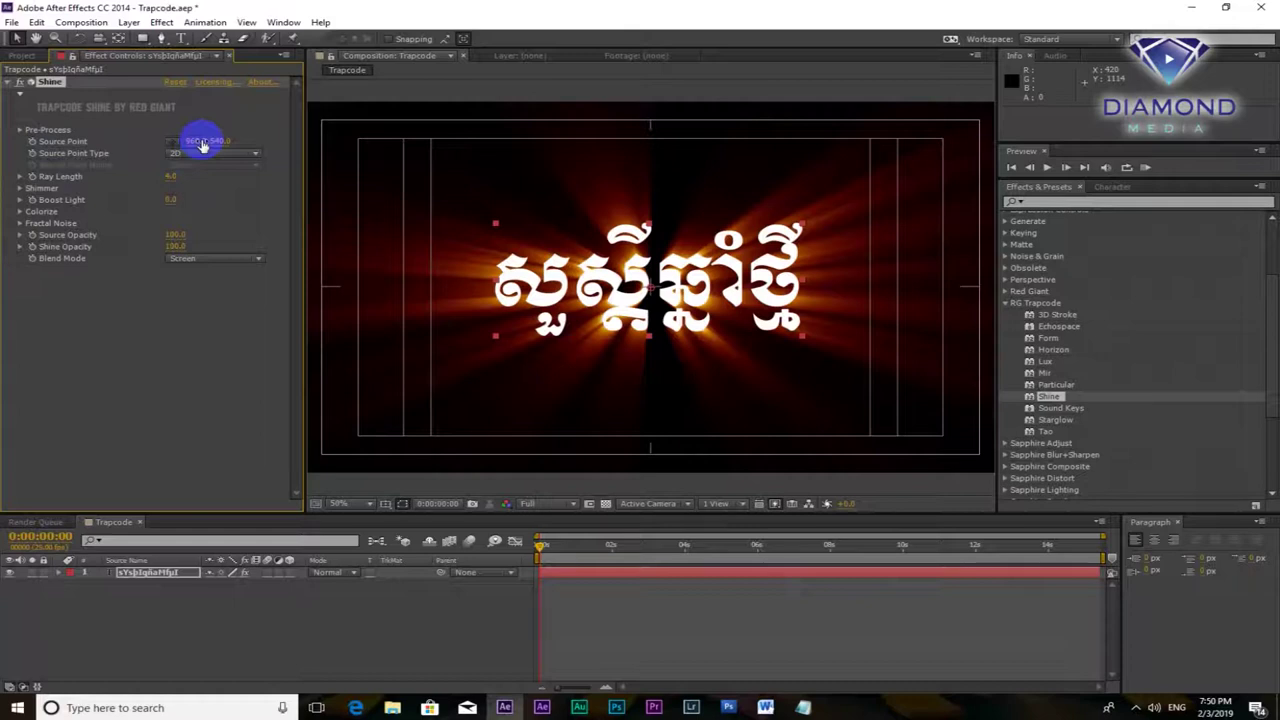
# Move Shine's Source Point to about 580, 538 on the text's left side.
pyautogui.moveTo(200, 140); pyautogui.dragTo(35, 153)
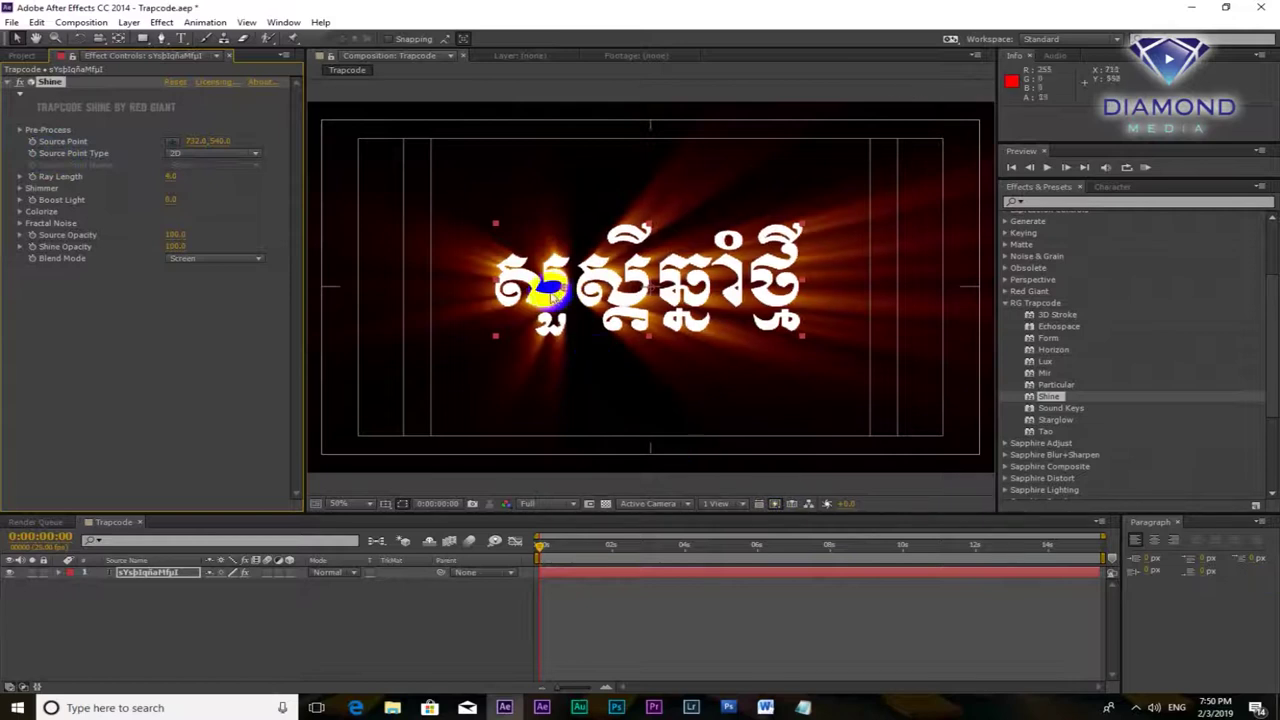
pyautogui.moveTo(559, 288); pyautogui.dragTo(507, 305)
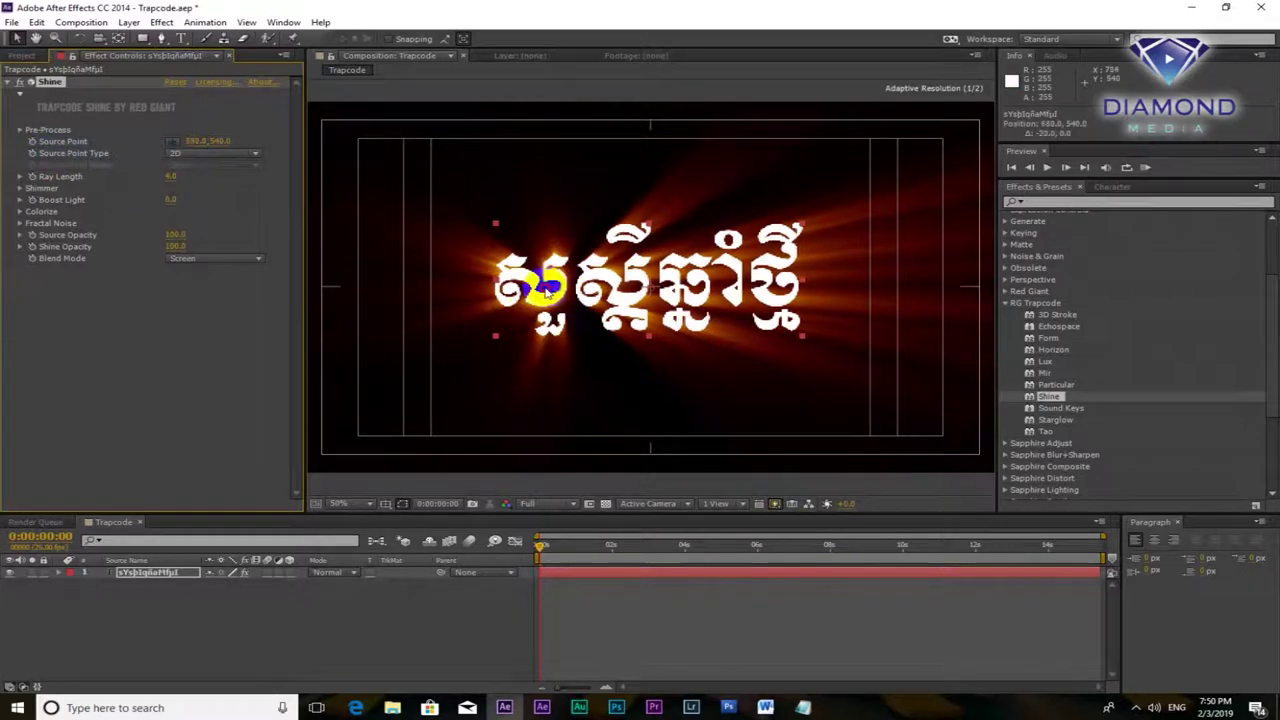
pyautogui.moveTo(571, 548); pyautogui.dragTo(557, 551)
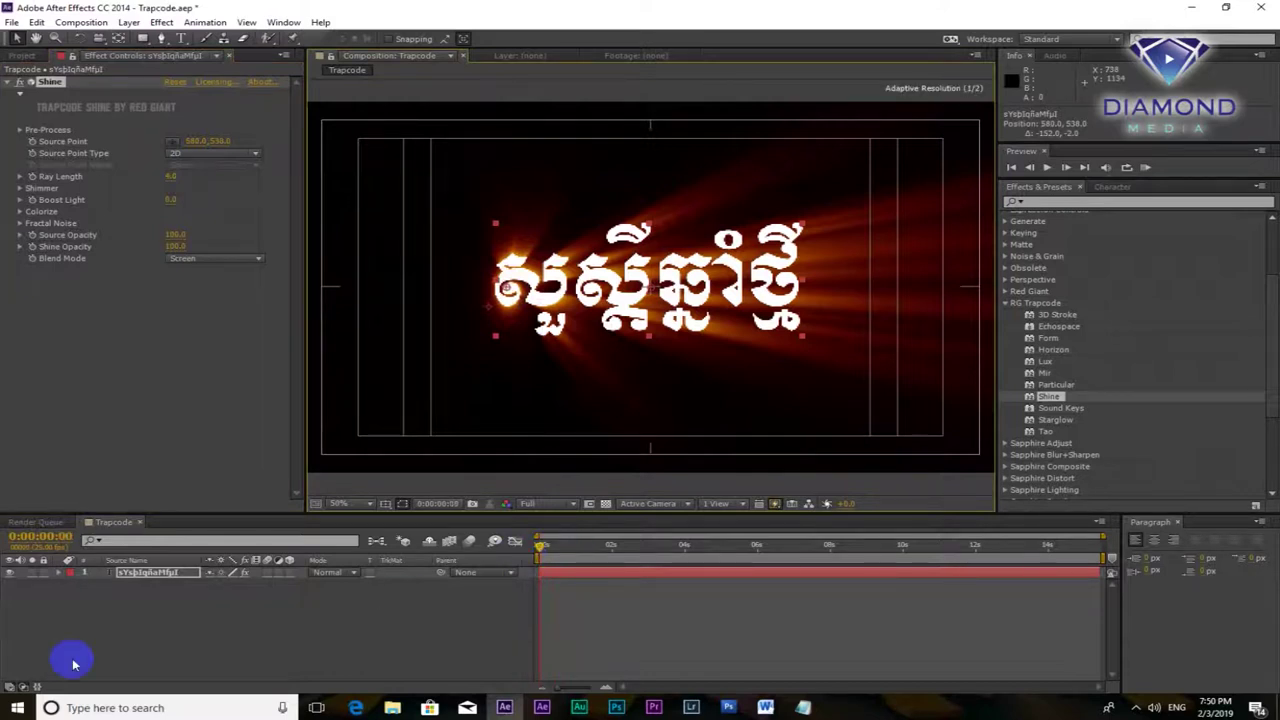
pyautogui.click(58, 575)
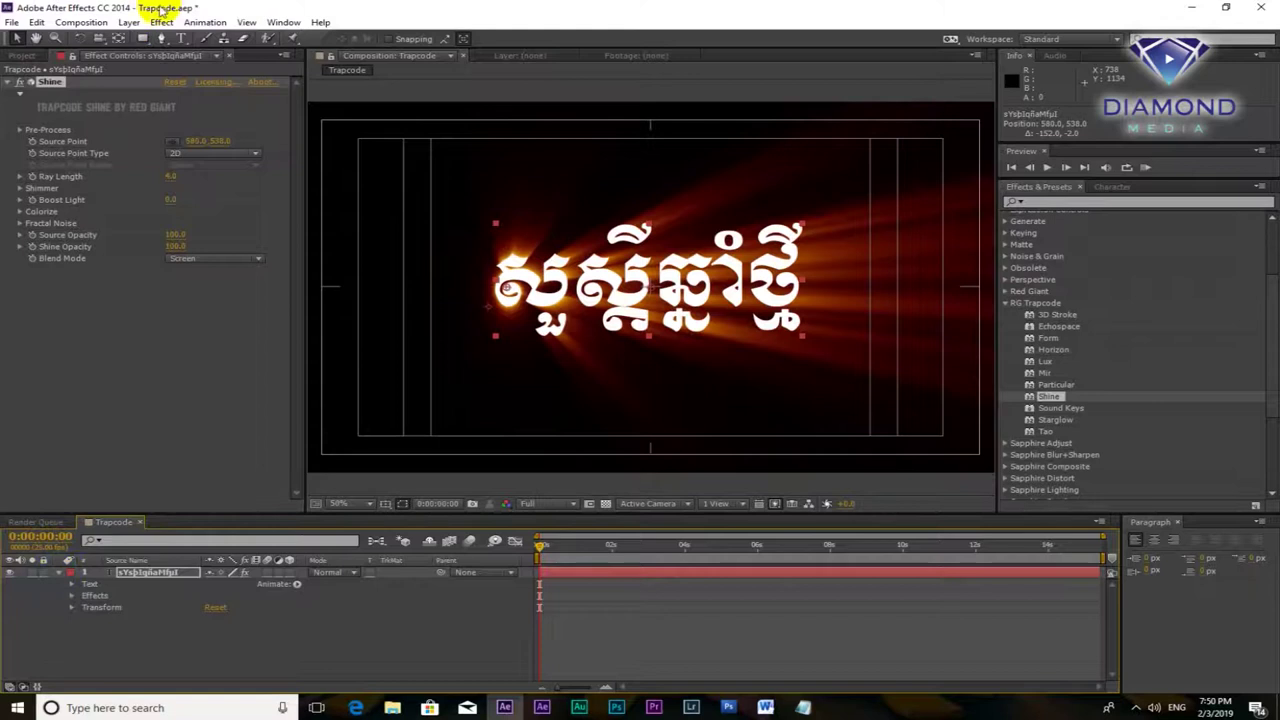
# Keyframe Shine's Source Point moving across the text at 0, 1 and 3 seconds, then preview.
pyautogui.click(31, 143)
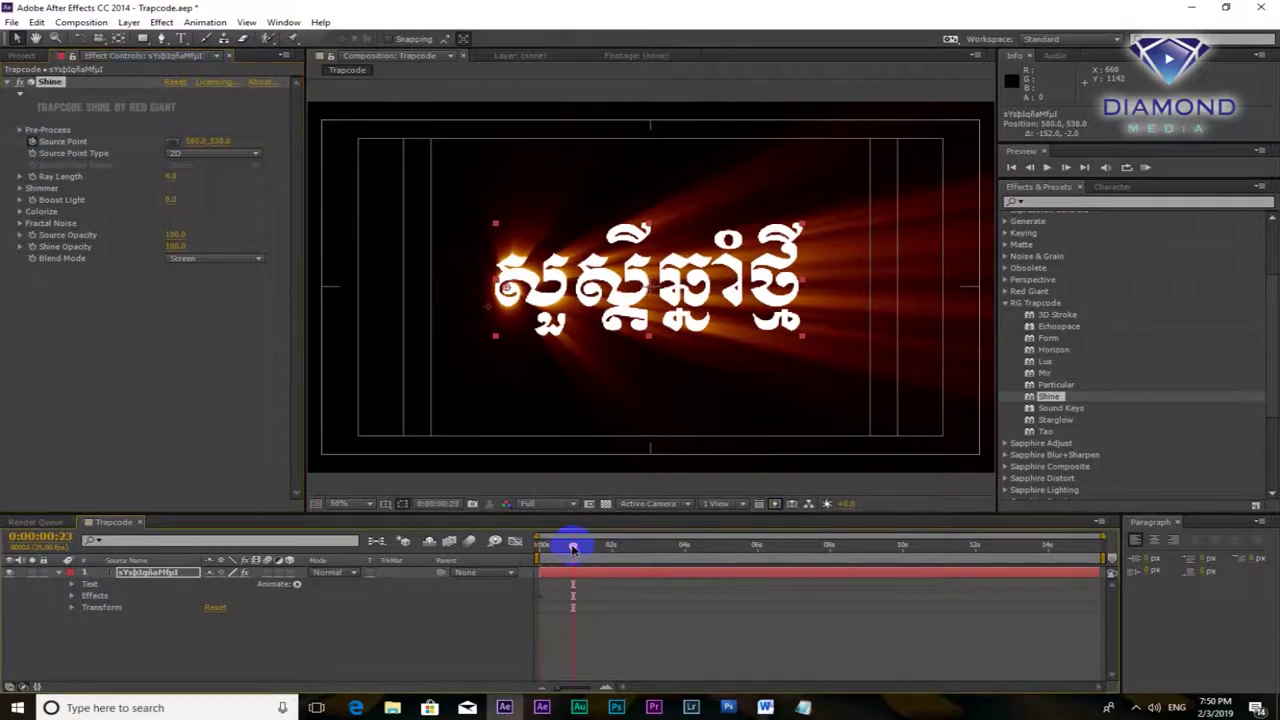
pyautogui.press('=')
pyautogui.moveTo(590, 556); pyautogui.dragTo(670, 565)
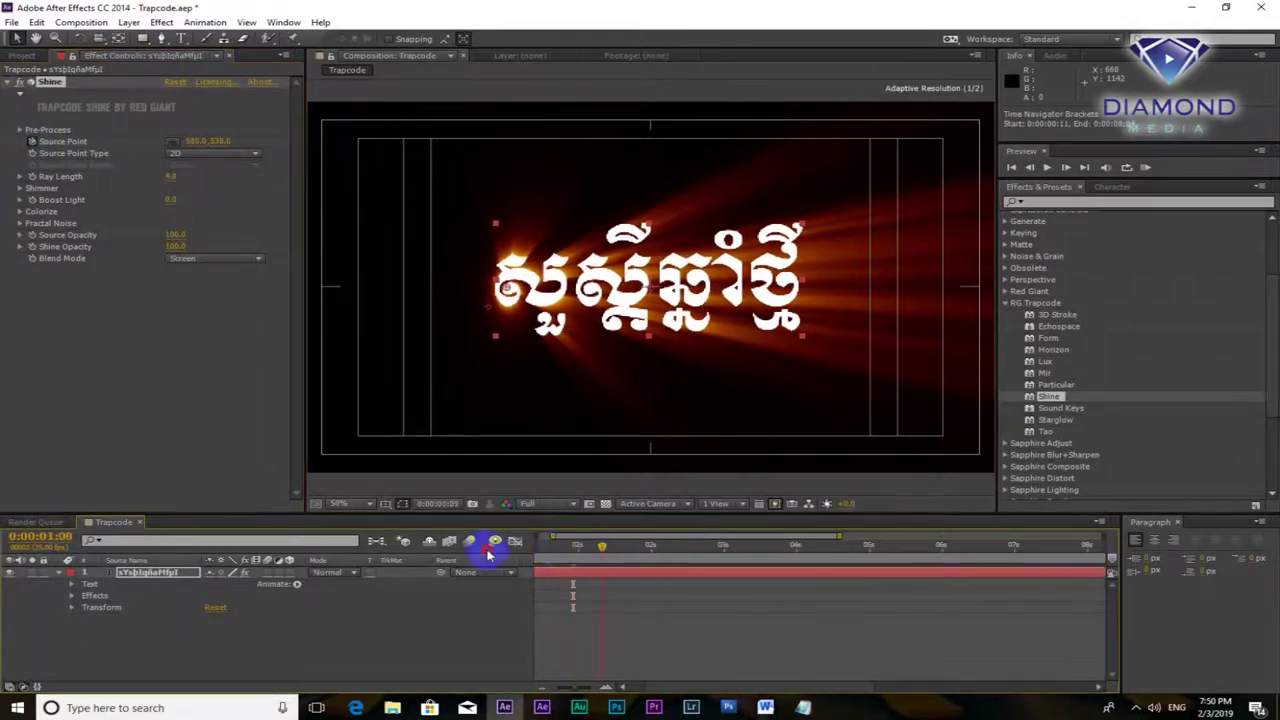
pyautogui.moveTo(506, 287)
pyautogui.mouseDown()
pyautogui.moveTo(739, 285)
pyautogui.moveTo(718, 291)
pyautogui.mouseUp()
pyautogui.click(777, 545)
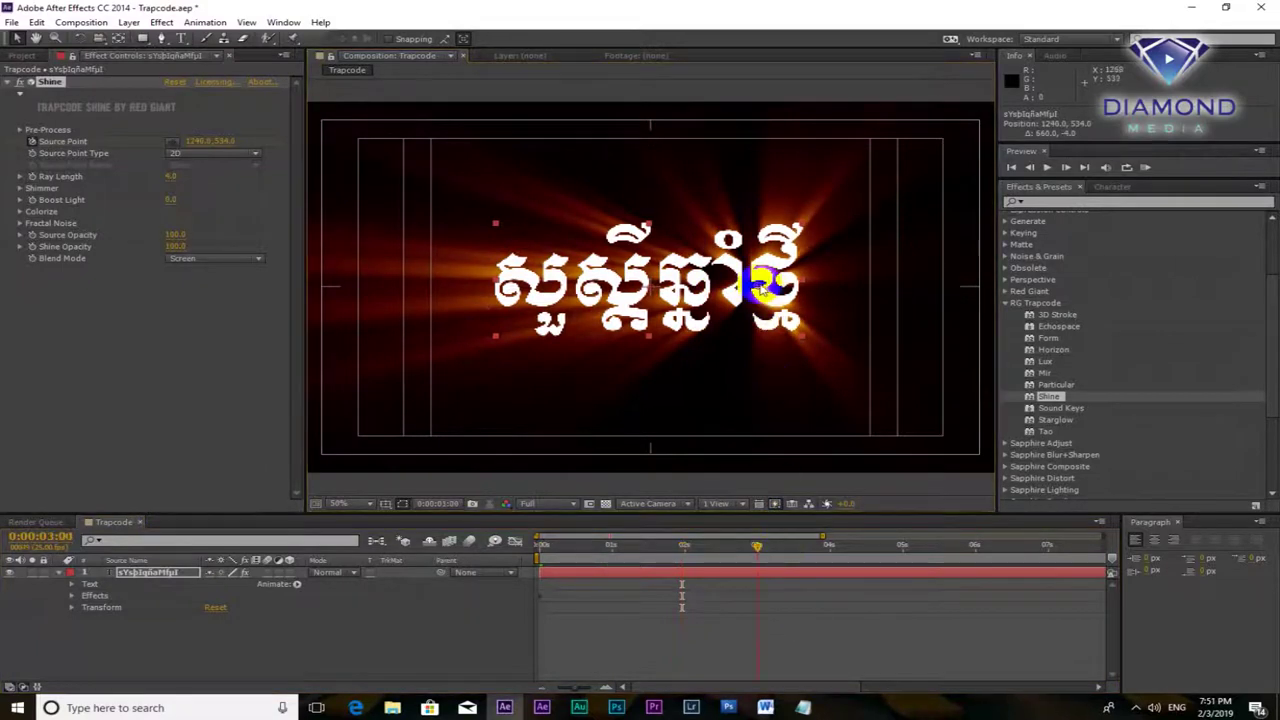
pyautogui.moveTo(718, 292); pyautogui.dragTo(615, 304)
pyautogui.click(541, 545)
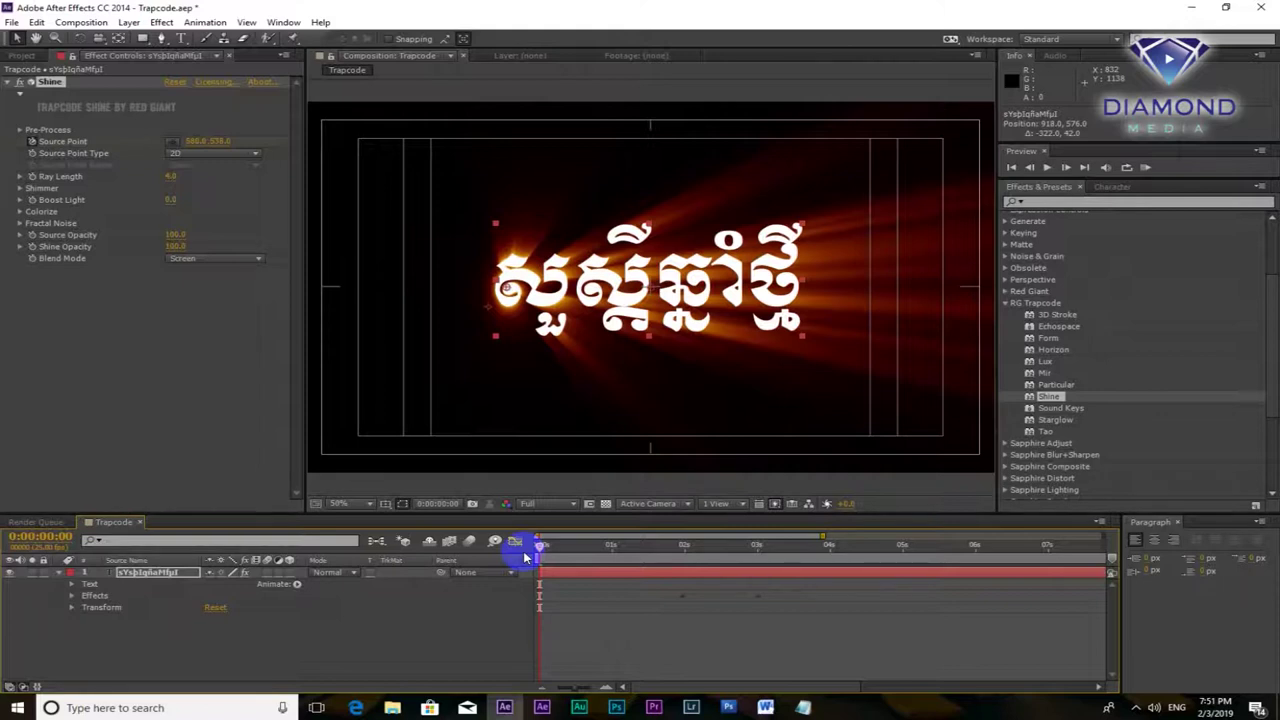
pyautogui.press('KP_0')
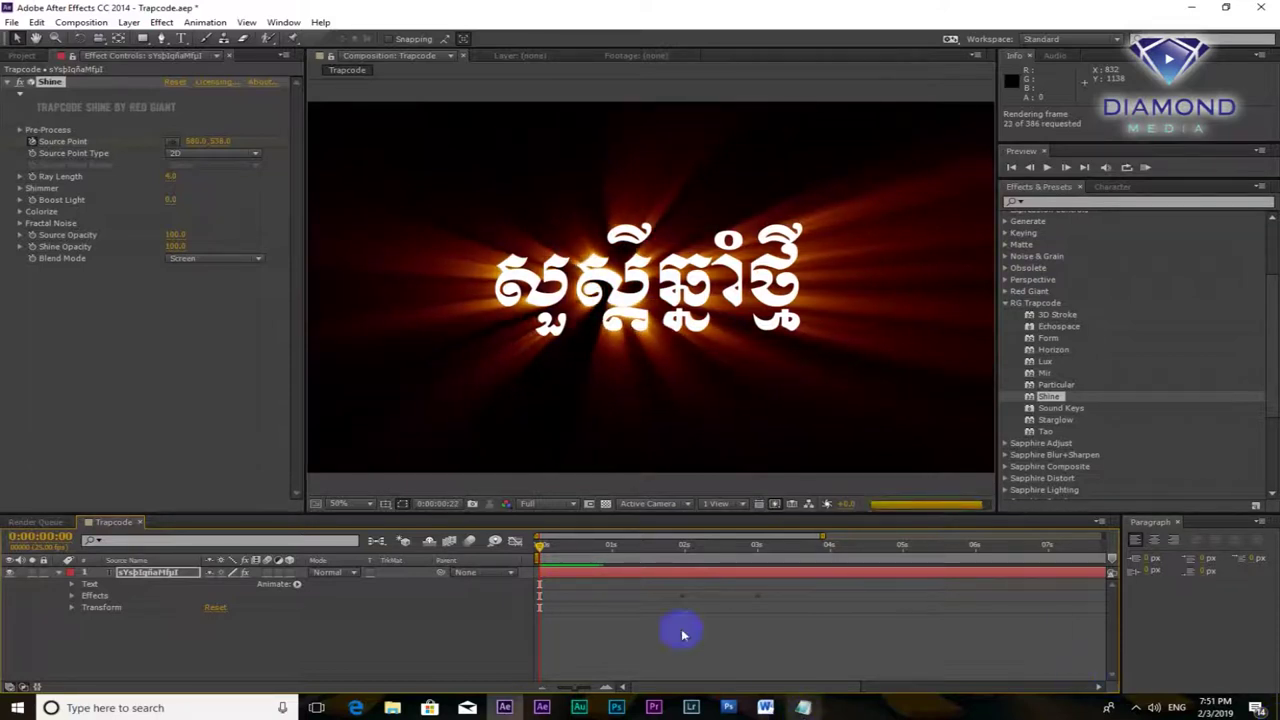
pyautogui.click(571, 504)
pyautogui.click(573, 505)
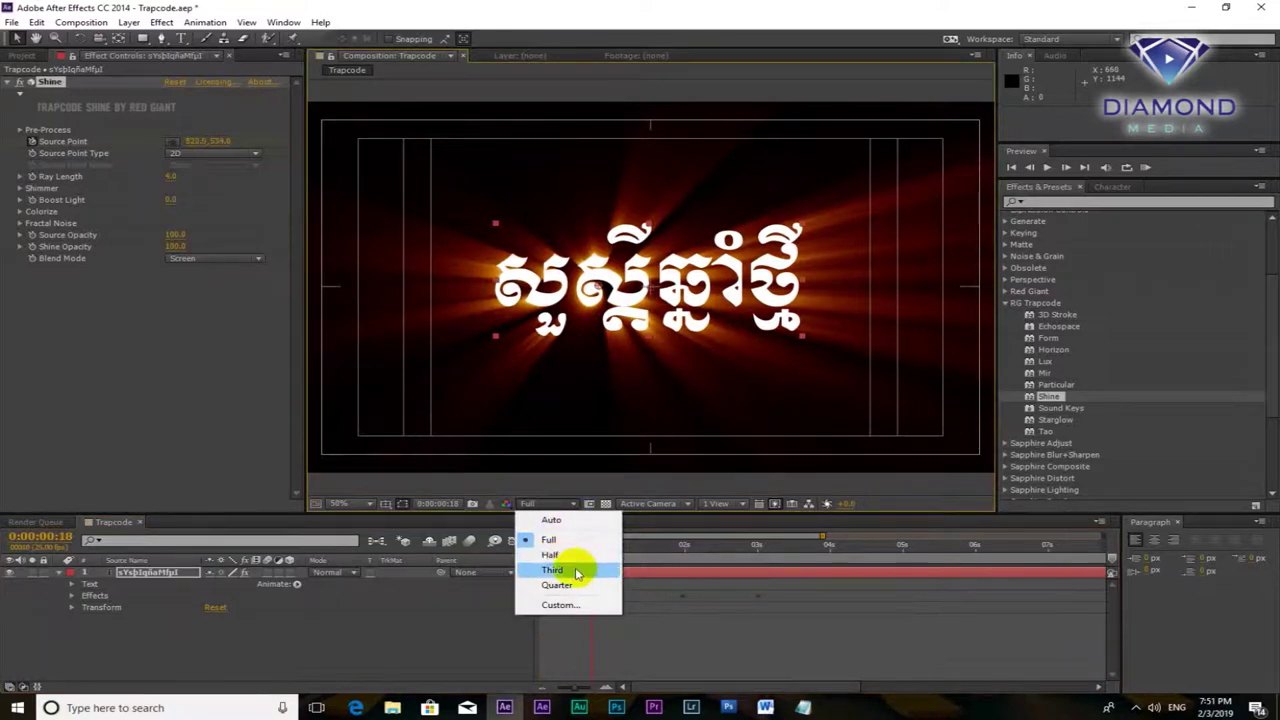
pyautogui.click(691, 557)
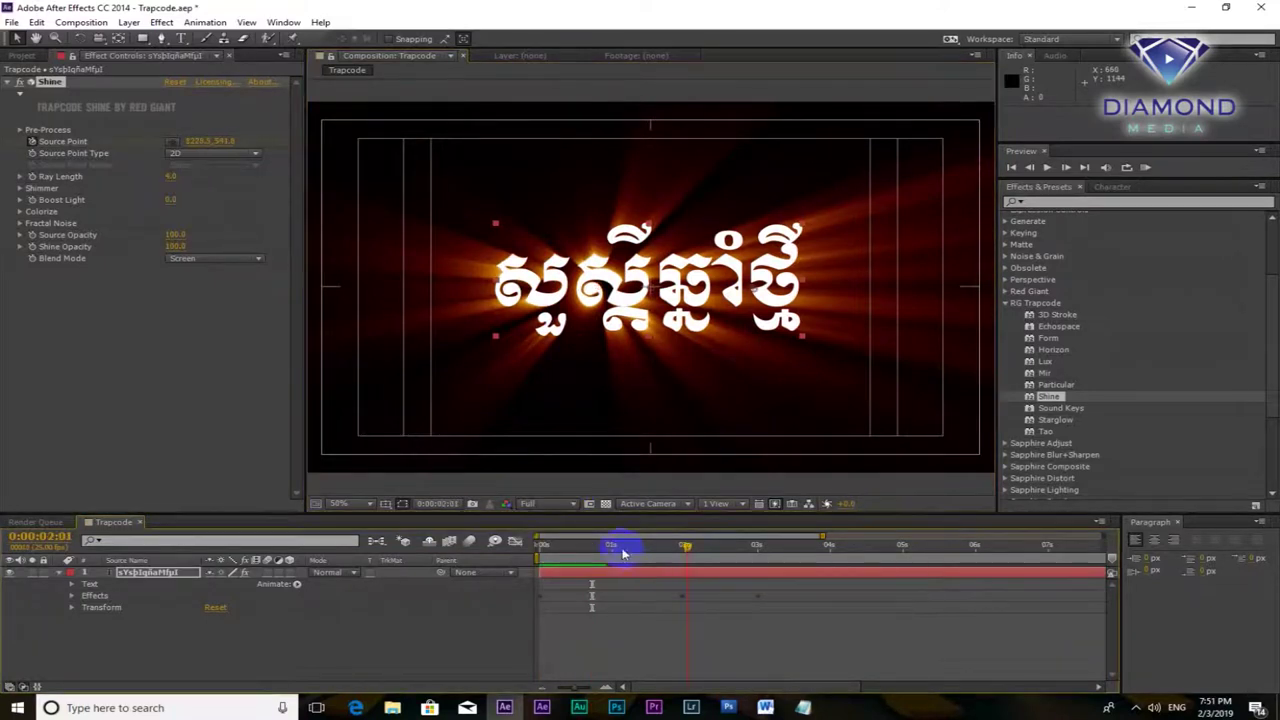
pyautogui.click(542, 546)
pyautogui.press('KP_0')
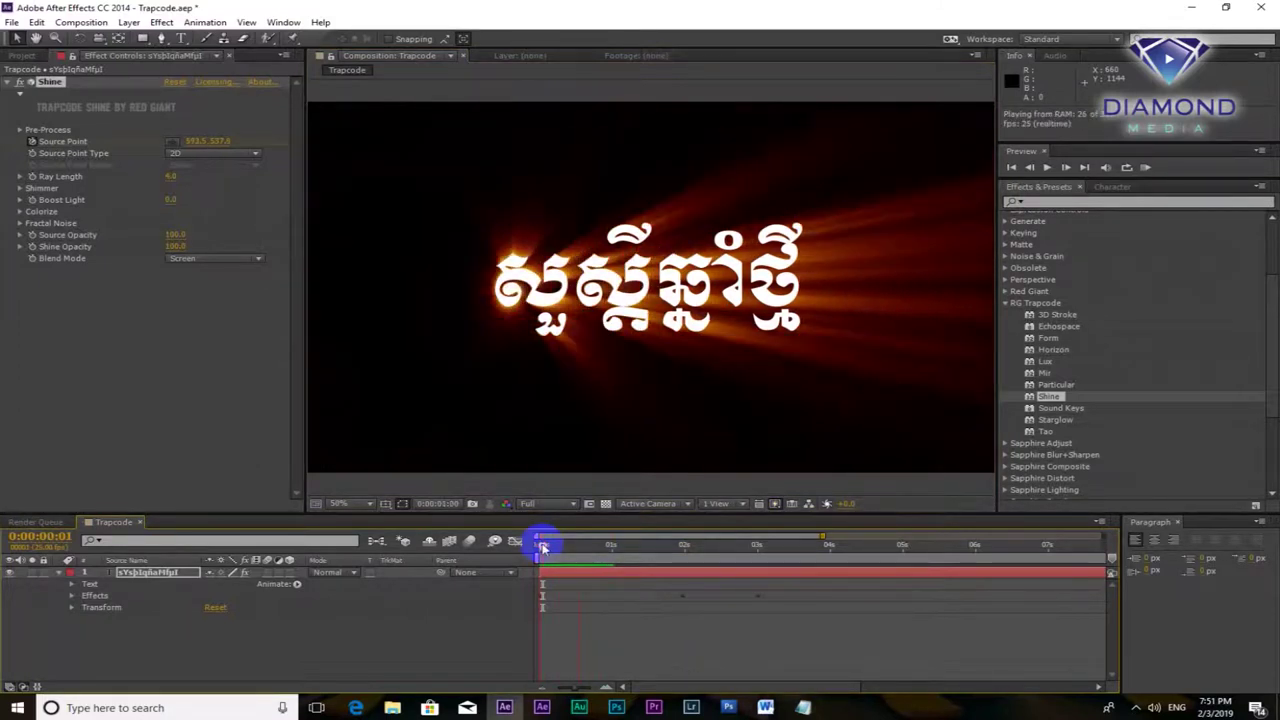
pyautogui.click(543, 546)
pyautogui.click(551, 545)
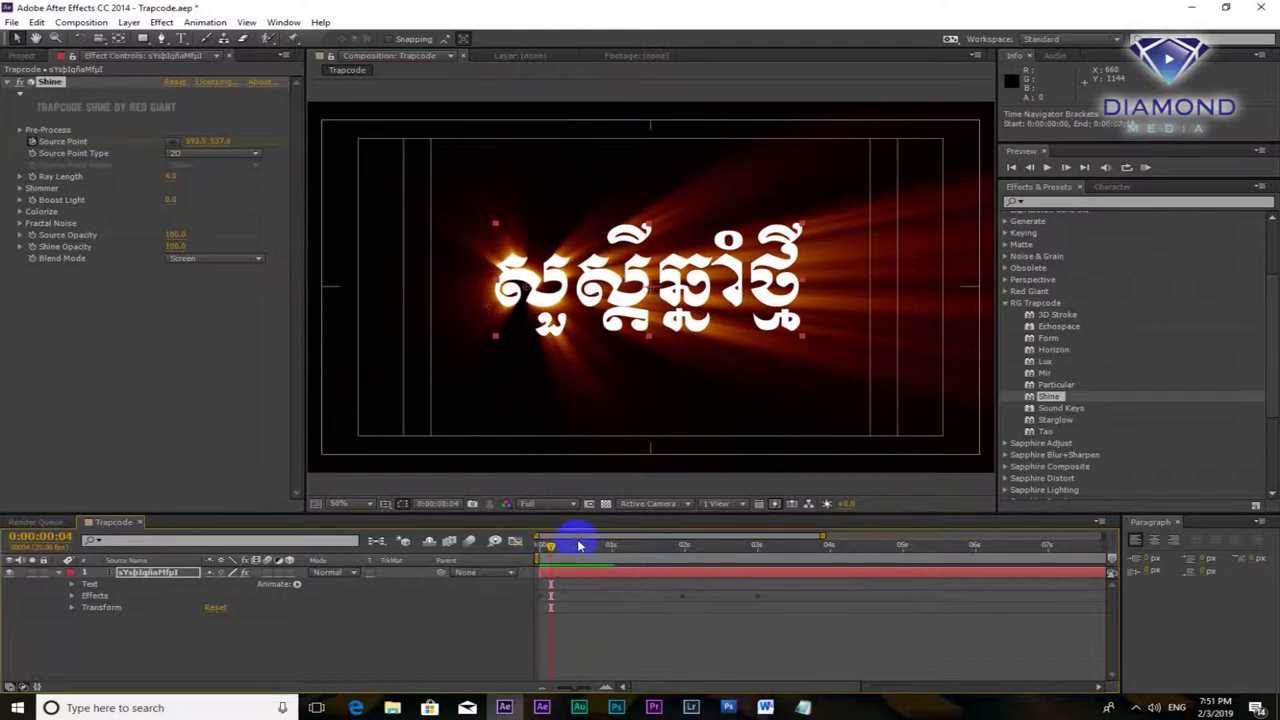
pyautogui.moveTo(575, 543); pyautogui.dragTo(644, 545)
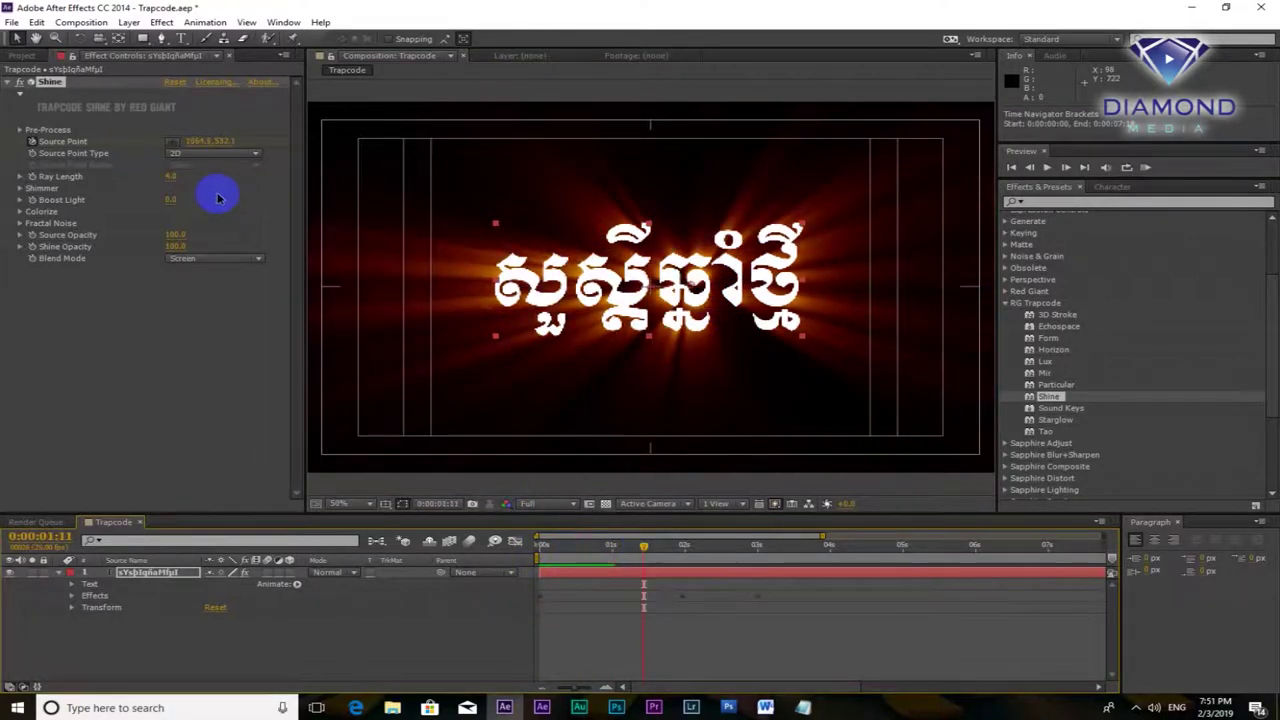
pyautogui.click(255, 155)
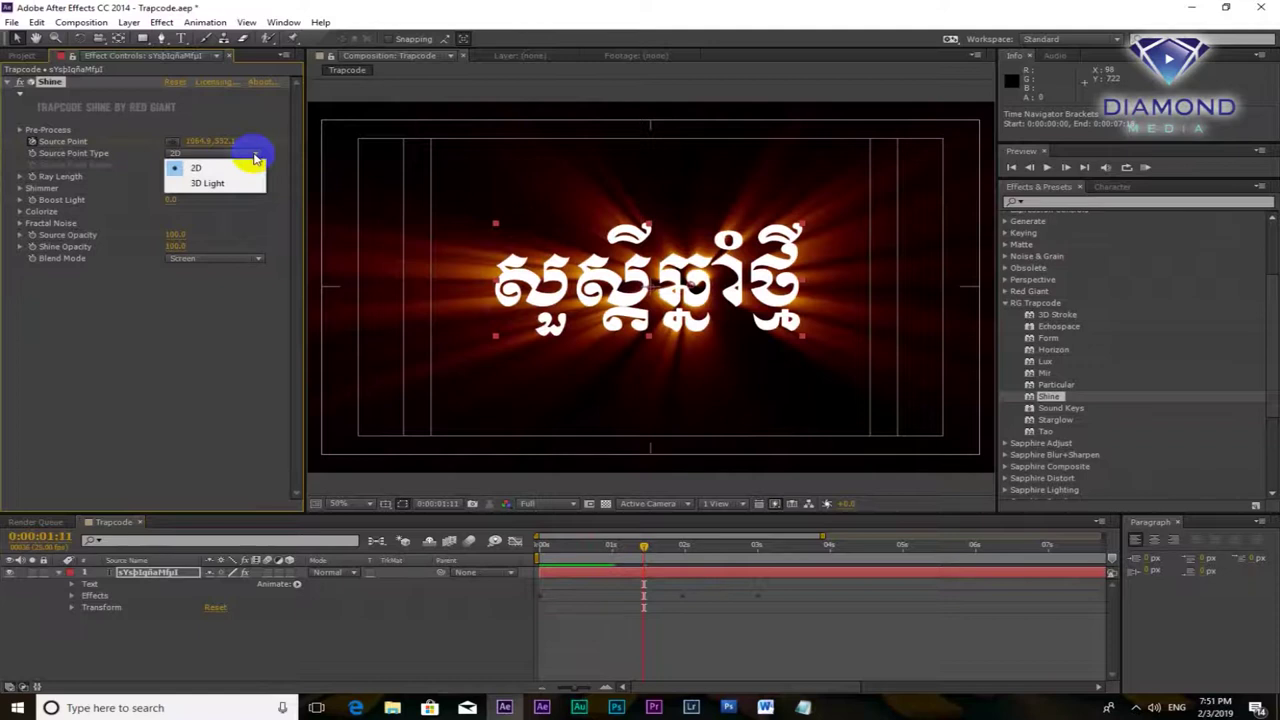
pyautogui.click(207, 183)
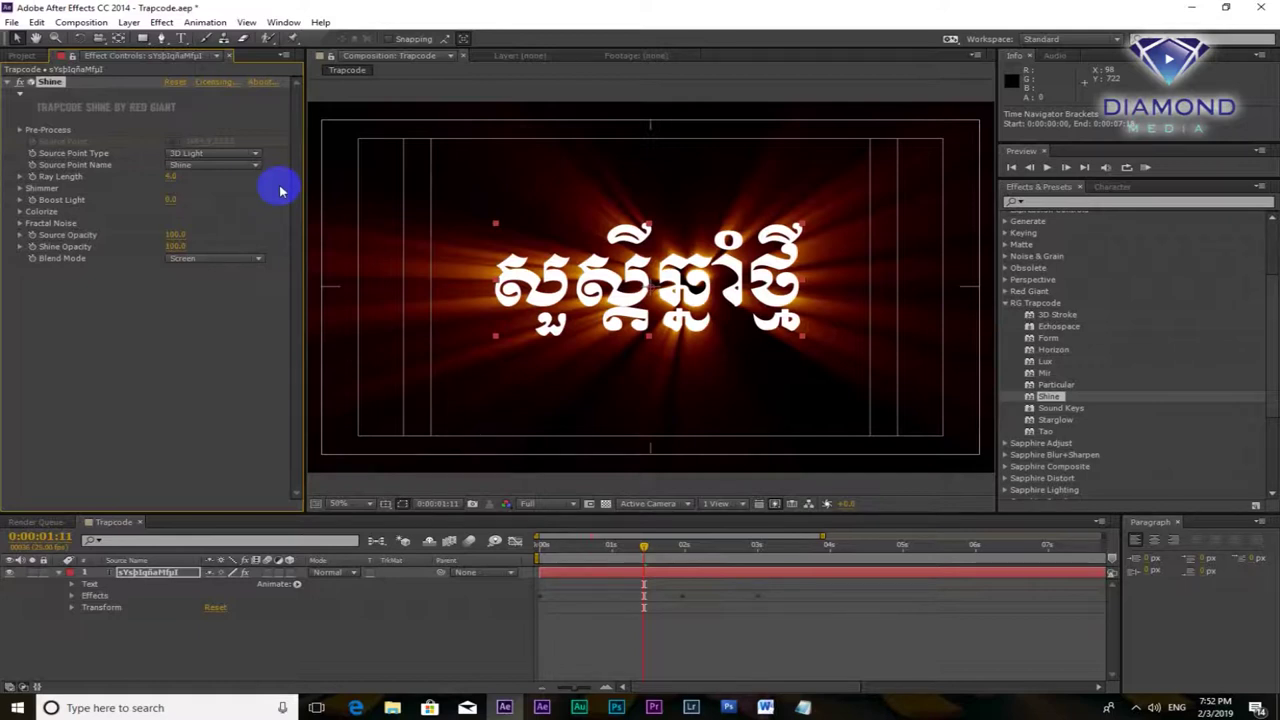
pyautogui.click(255, 164)
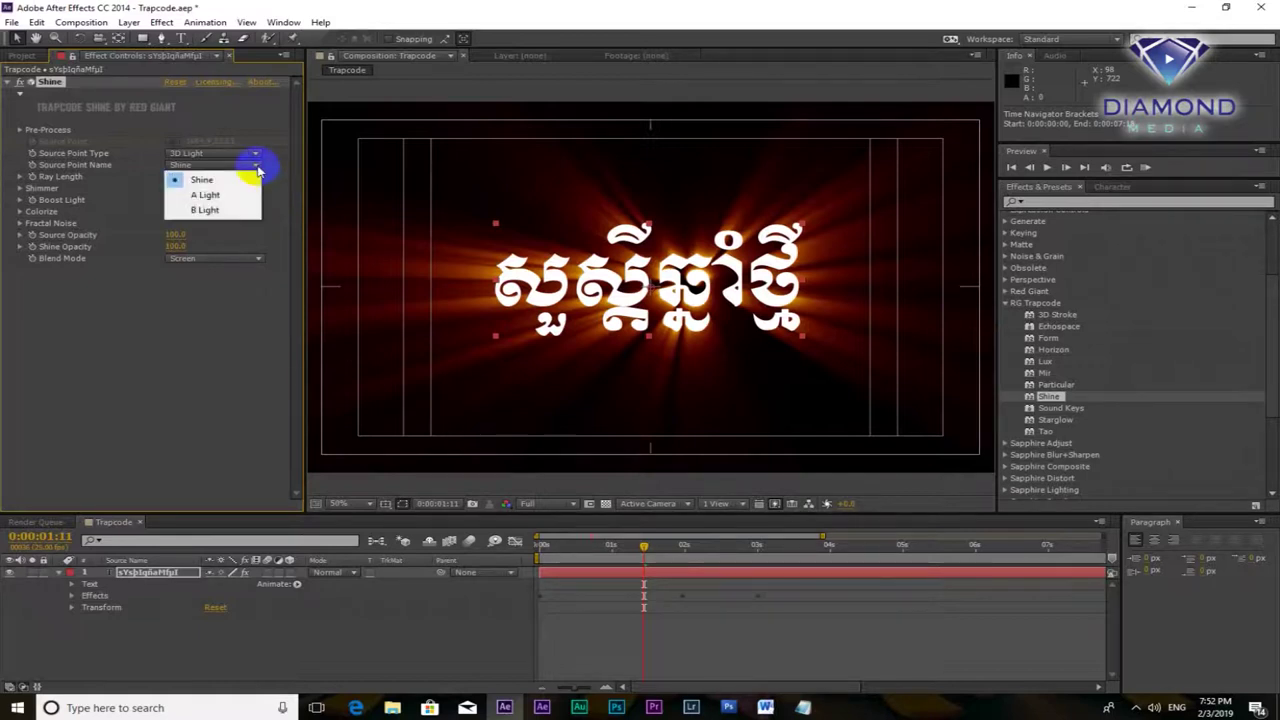
pyautogui.click(220, 194)
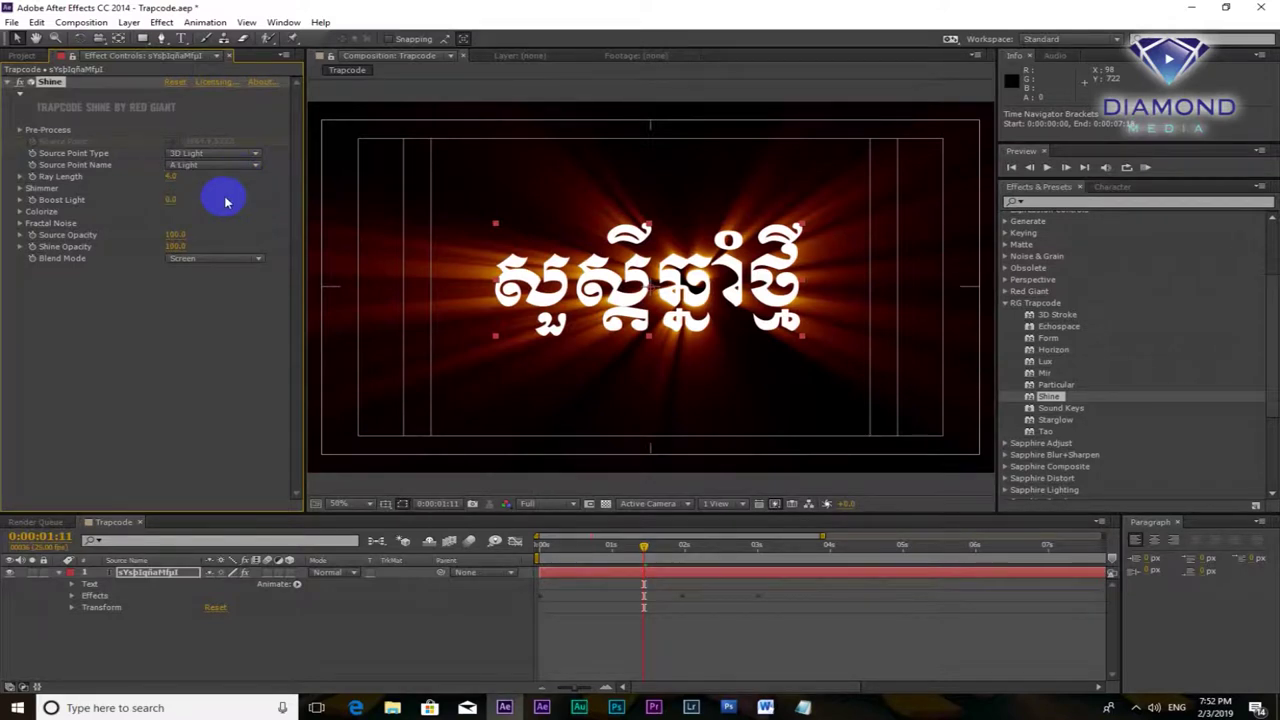
pyautogui.click(254, 155)
pyautogui.click(210, 163)
pyautogui.write('2')
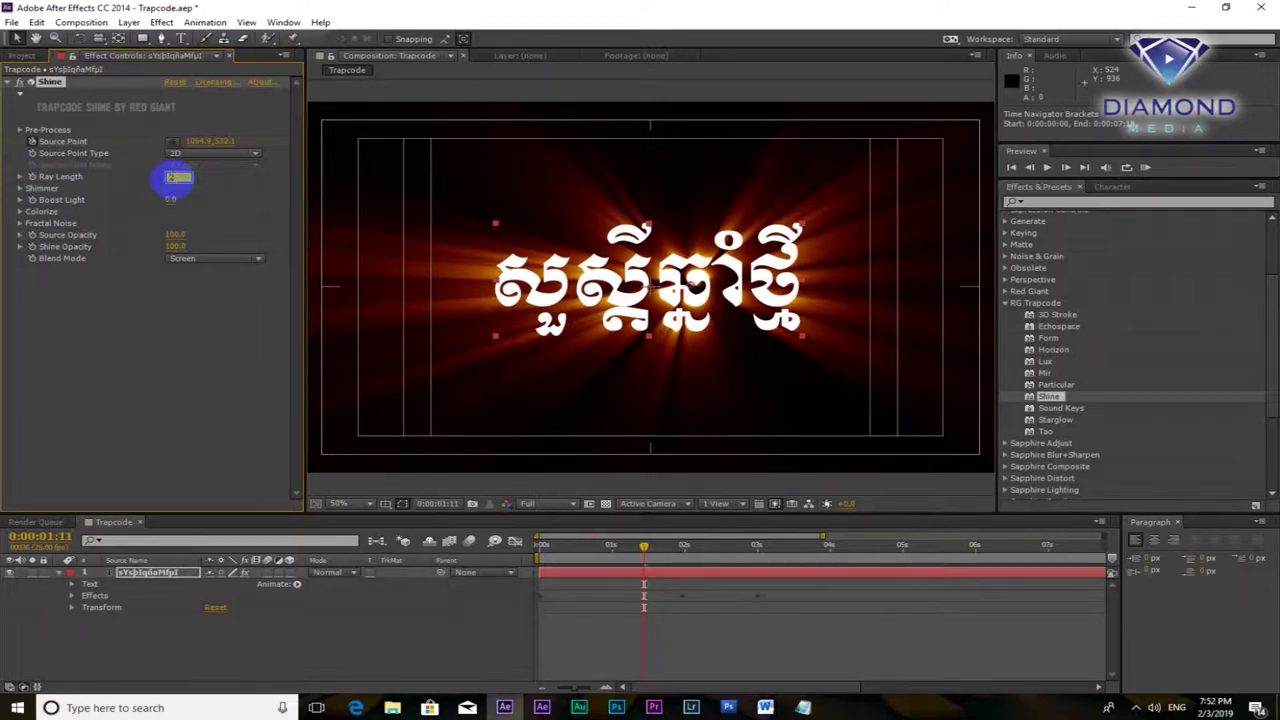
# Set Shine's Ray Length to 2.0, undoing a trial larger value.
pyautogui.moveTo(650, 285); pyautogui.dragTo(680, 258)
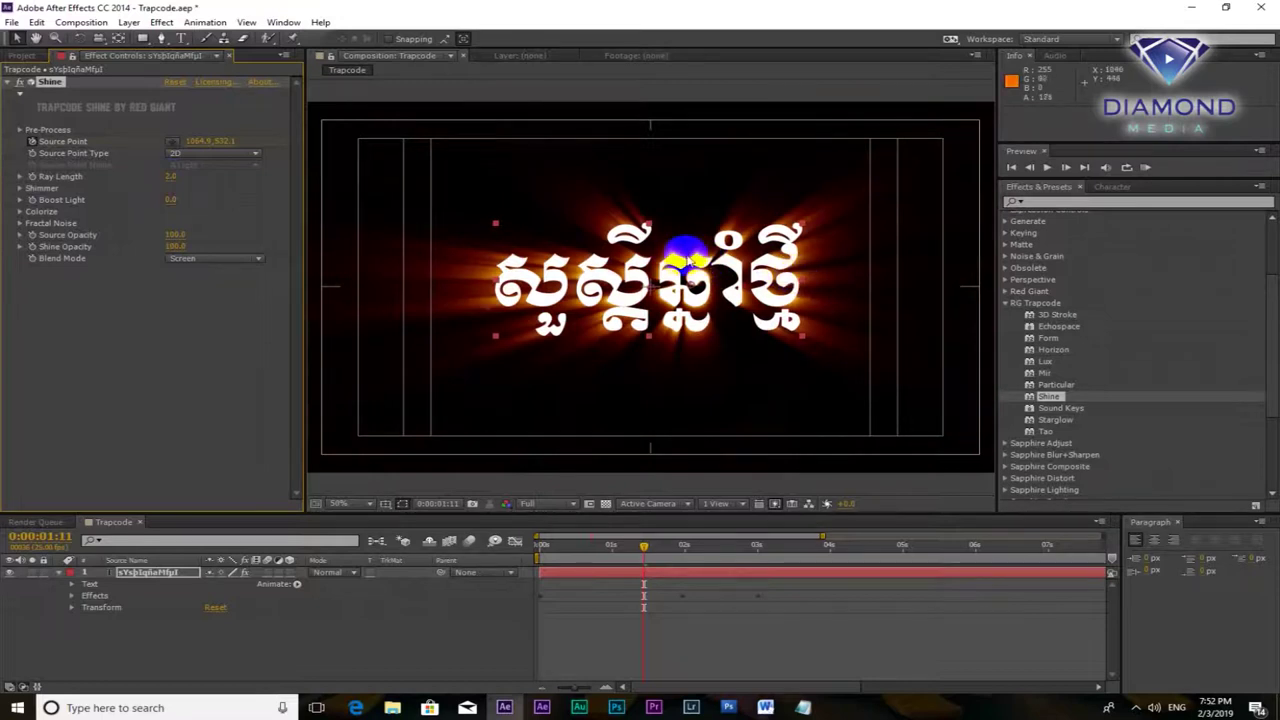
pyautogui.click(168, 177)
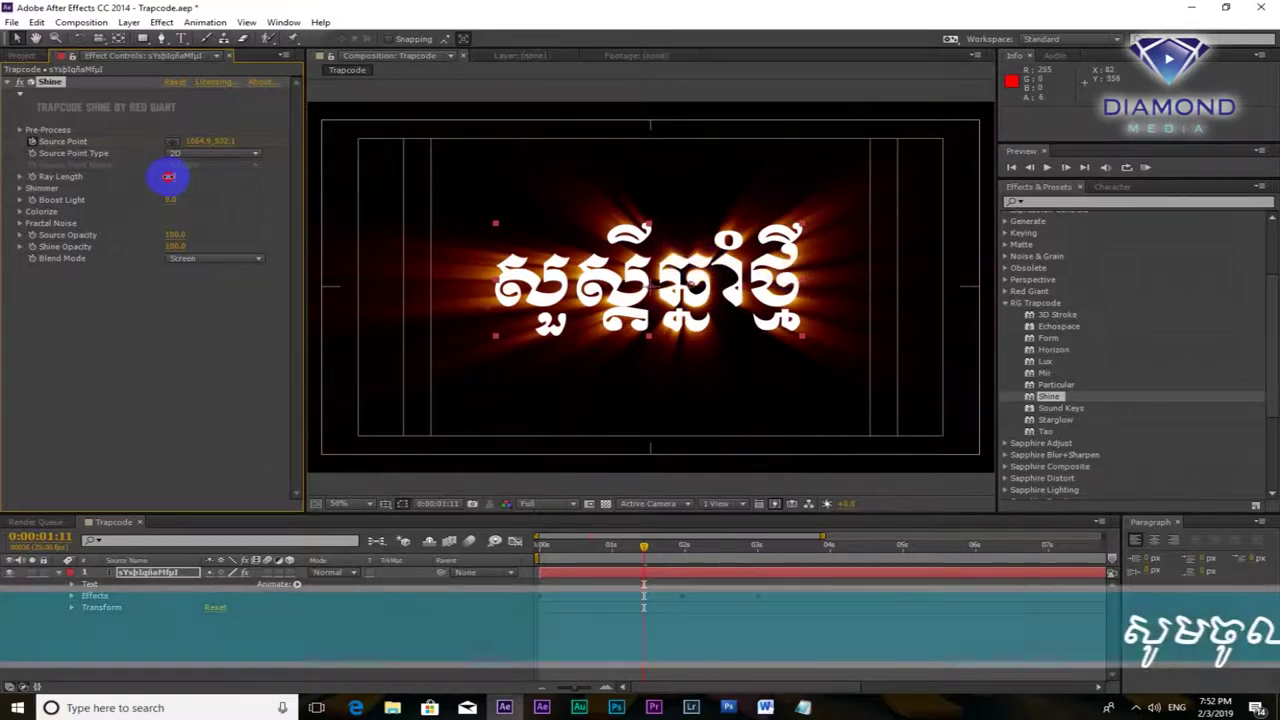
pyautogui.press('Return')
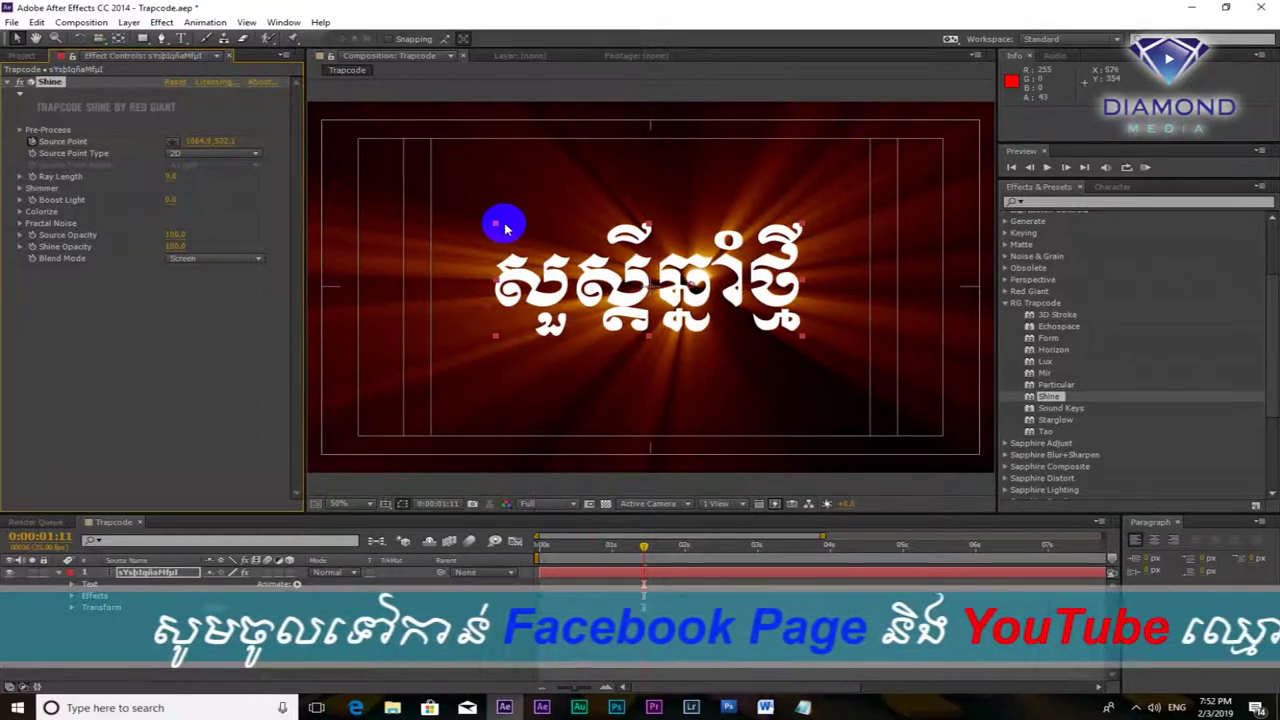
pyautogui.hotkey('ctrl', 'z')
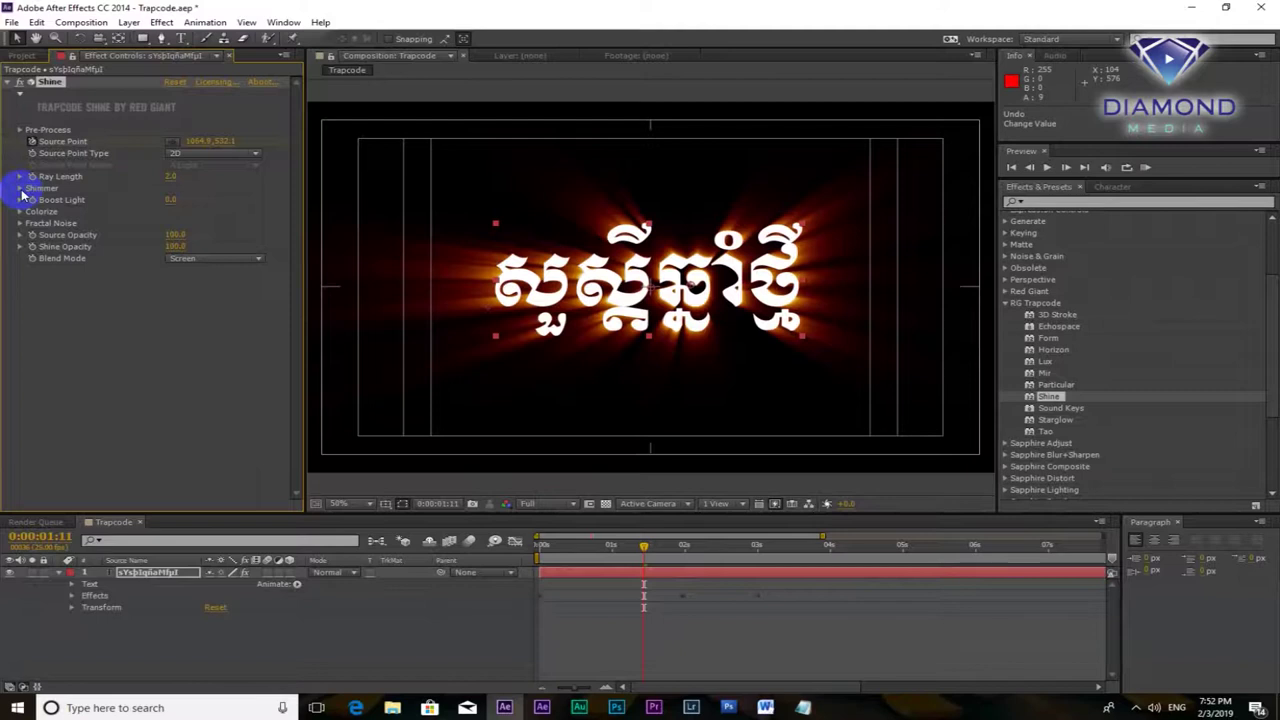
pyautogui.click(20, 189)
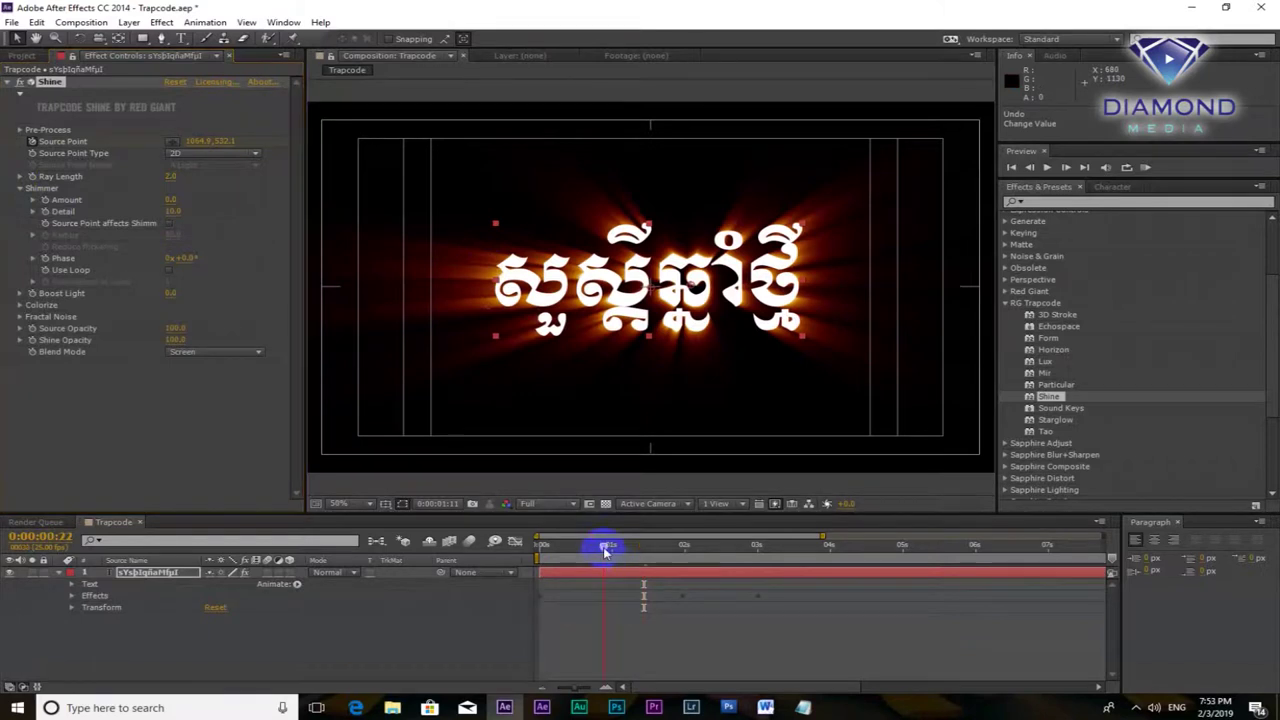
# At 0:00:01:02, scrub Shine's Shimmer Amount up to about 762.
pyautogui.moveTo(605, 551); pyautogui.dragTo(619, 547)
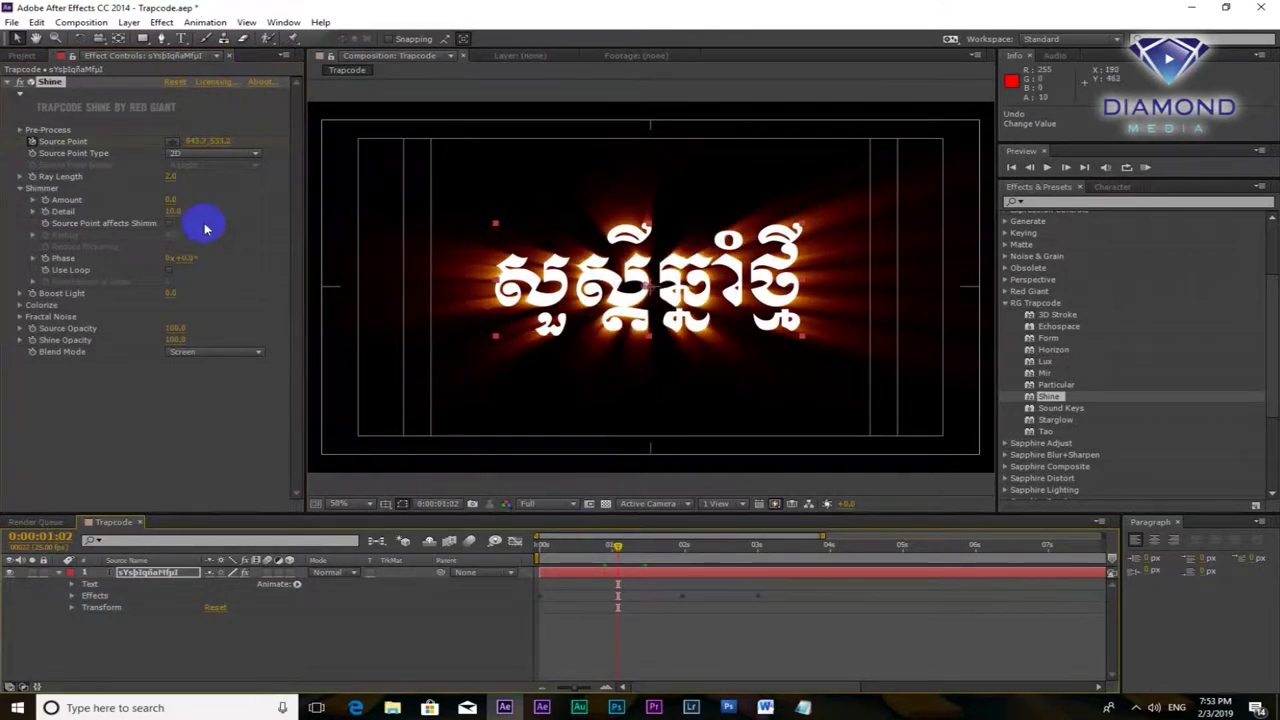
pyautogui.moveTo(171, 204); pyautogui.dragTo(418, 222)
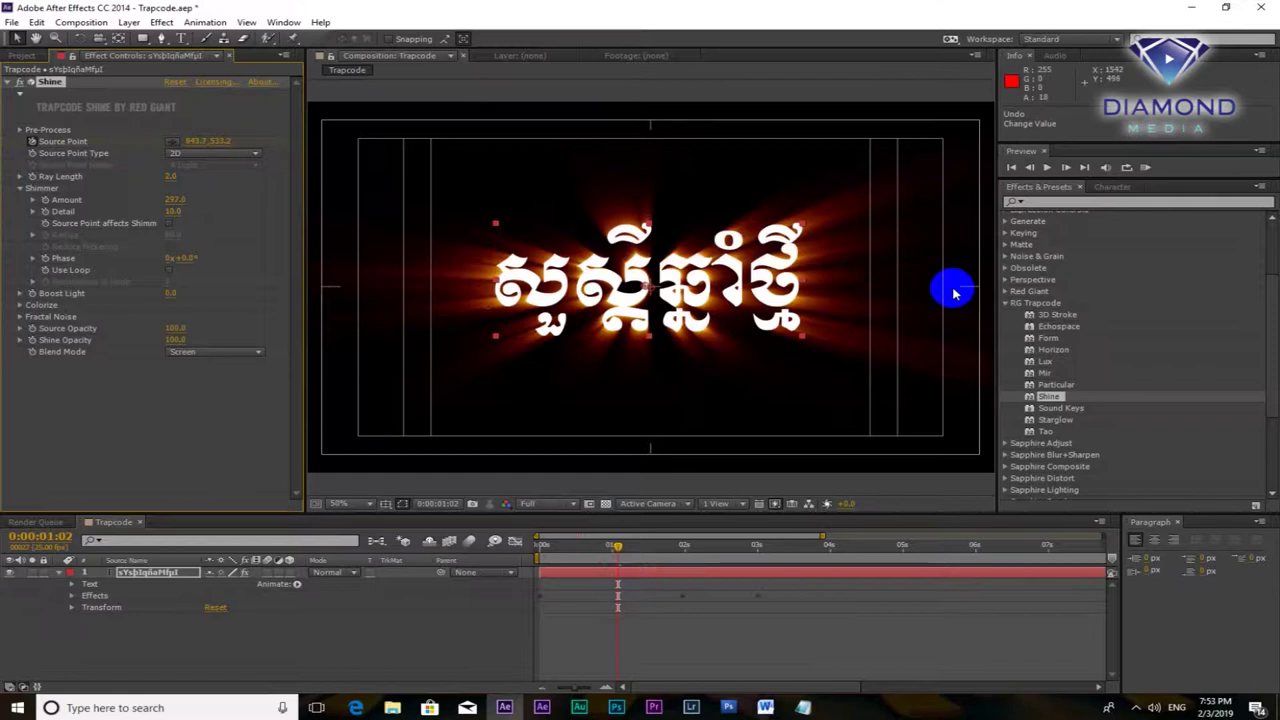
pyautogui.moveTo(171, 204); pyautogui.dragTo(618, 270)
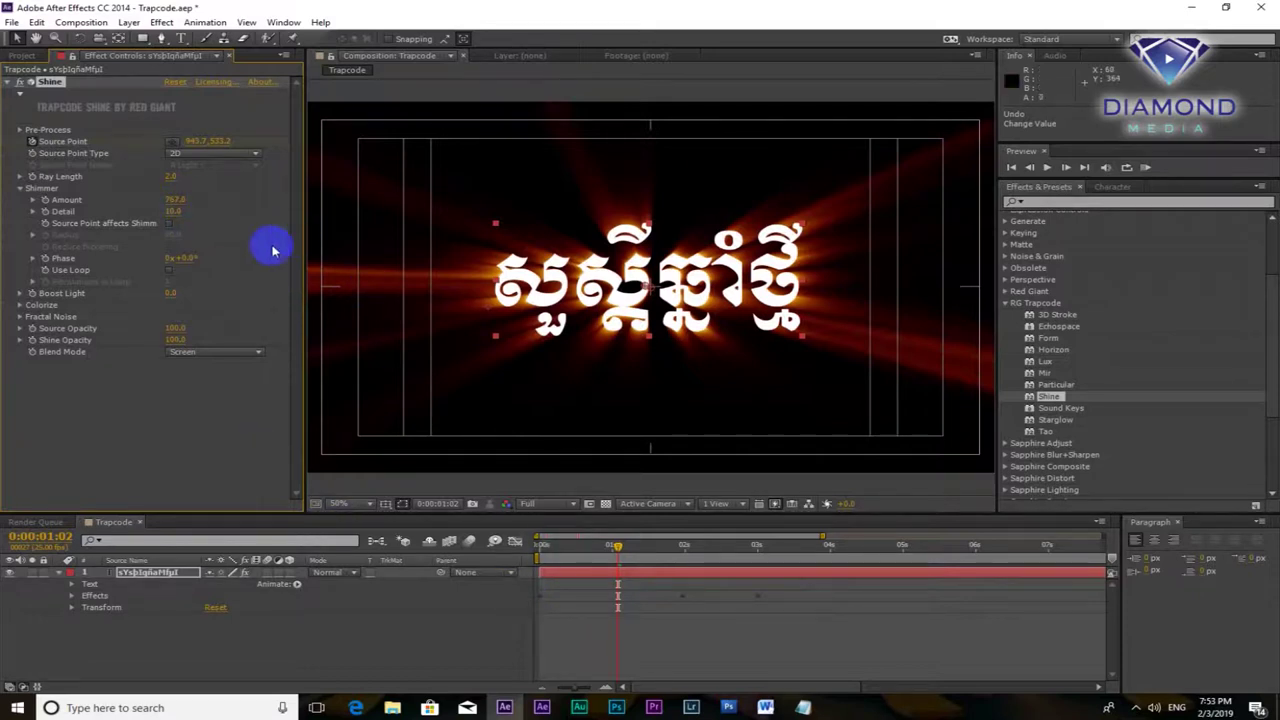
pyautogui.click(20, 189)
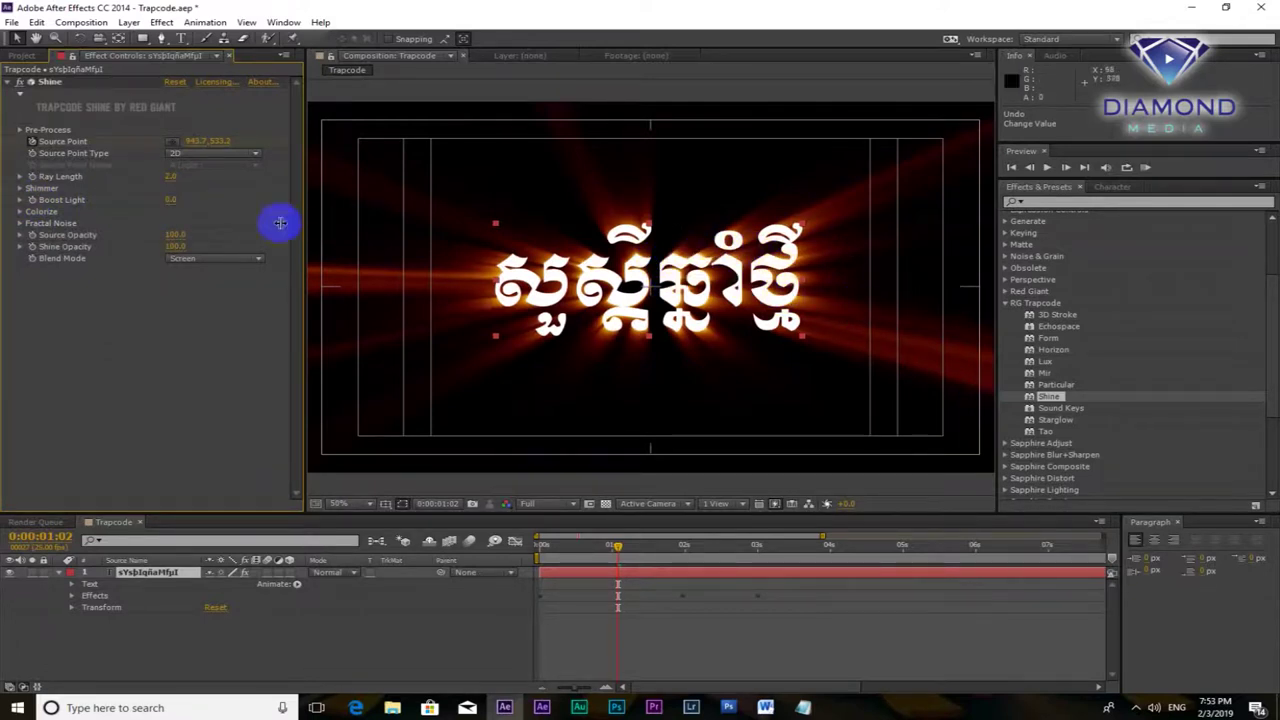
pyautogui.moveTo(170, 200); pyautogui.dragTo(189, 200)
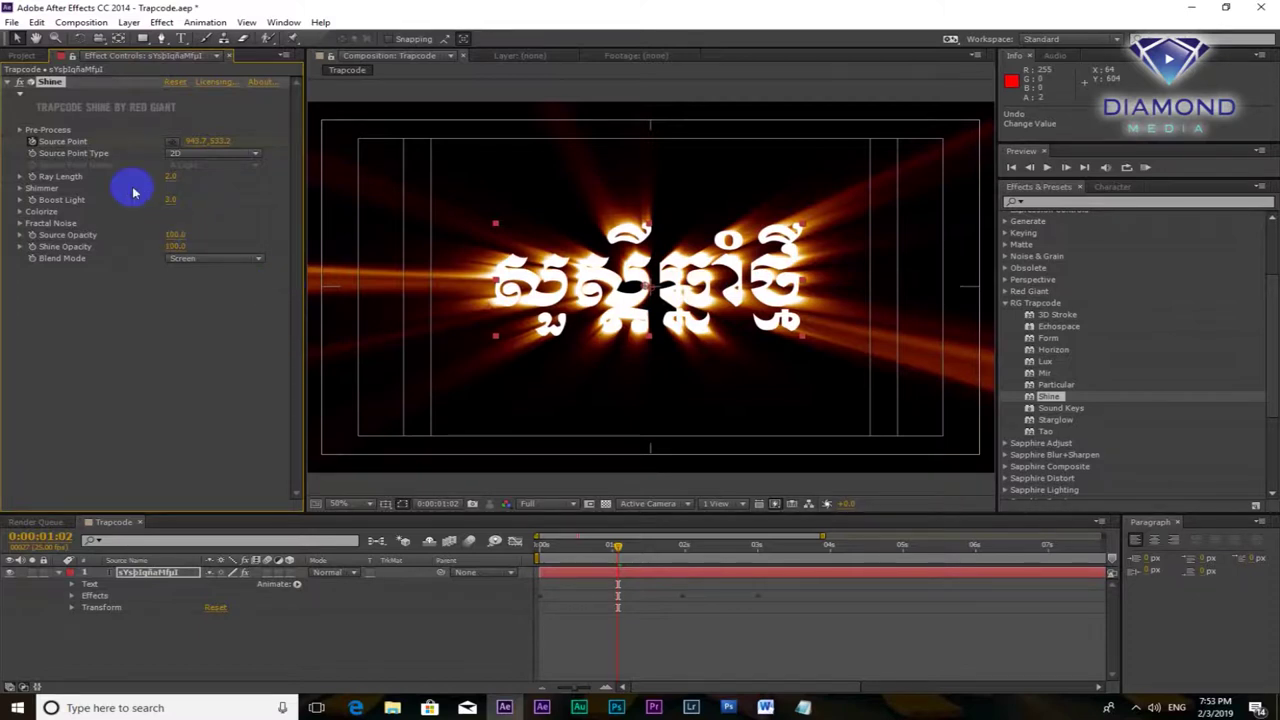
pyautogui.click(173, 197)
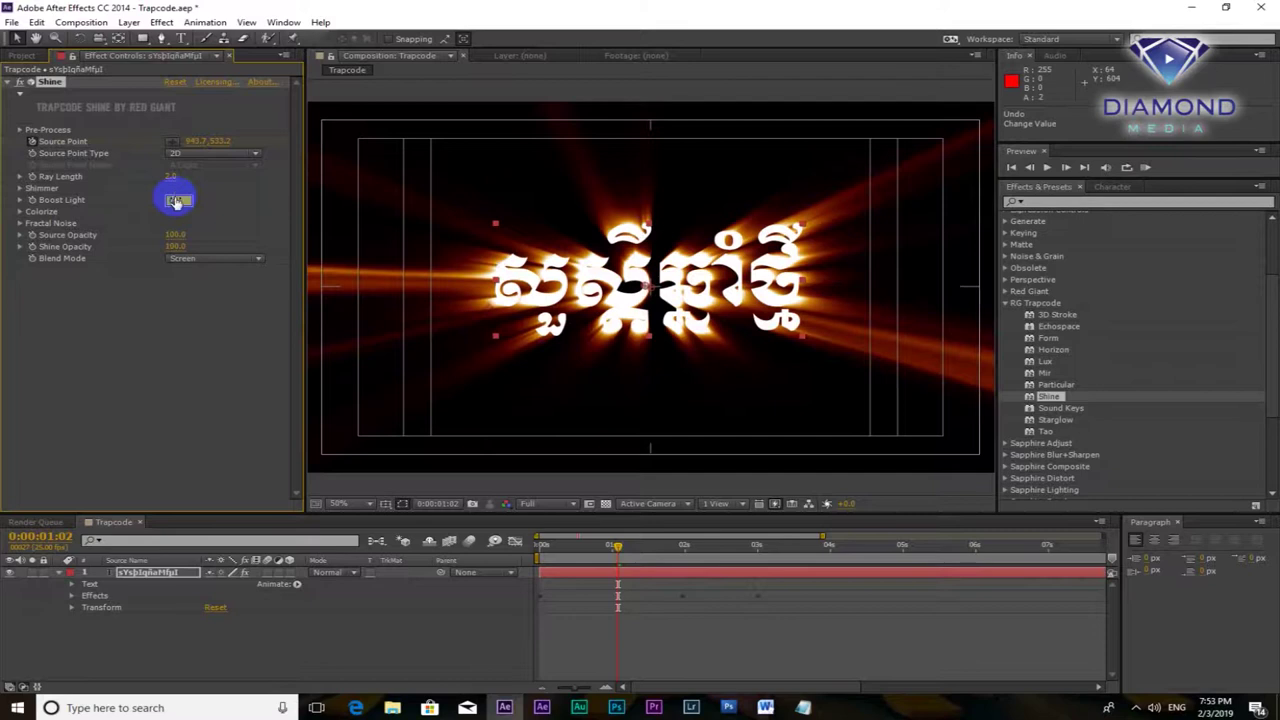
pyautogui.moveTo(175, 200); pyautogui.dragTo(174, 201)
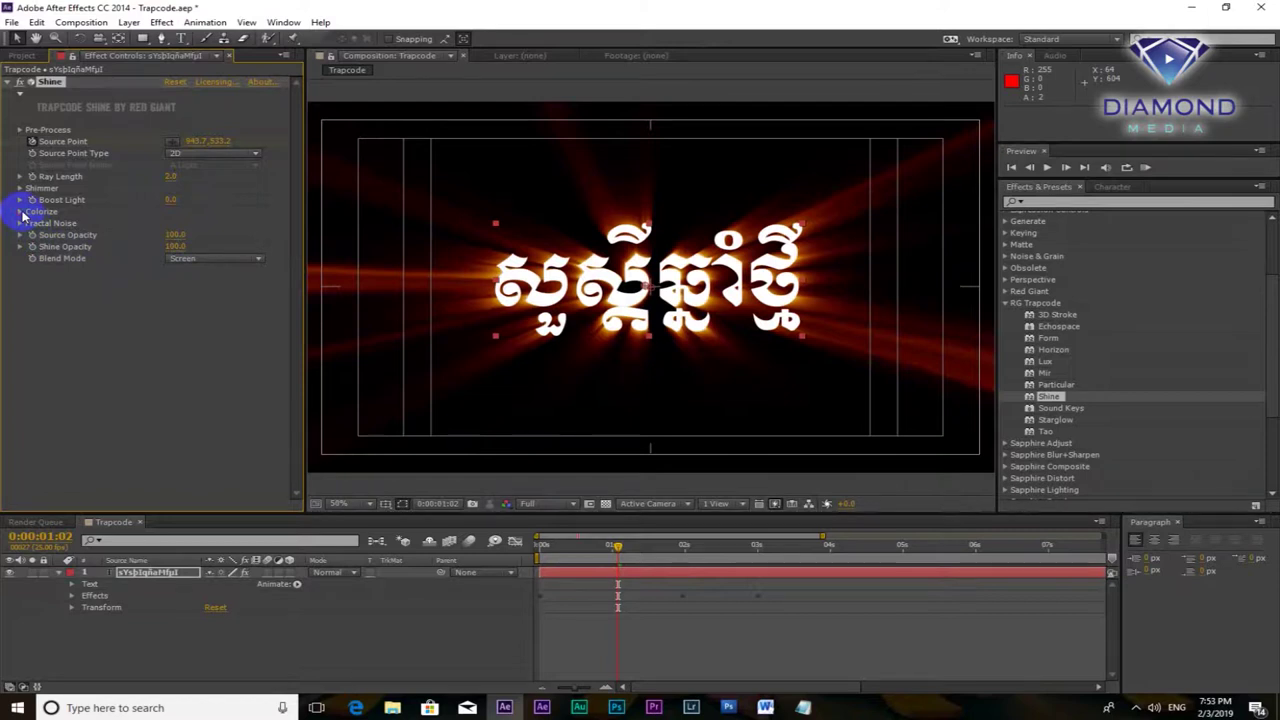
# Try the Fire, USA and Jatte Colorize presets, settling on Harvest.
pyautogui.click(22, 214)
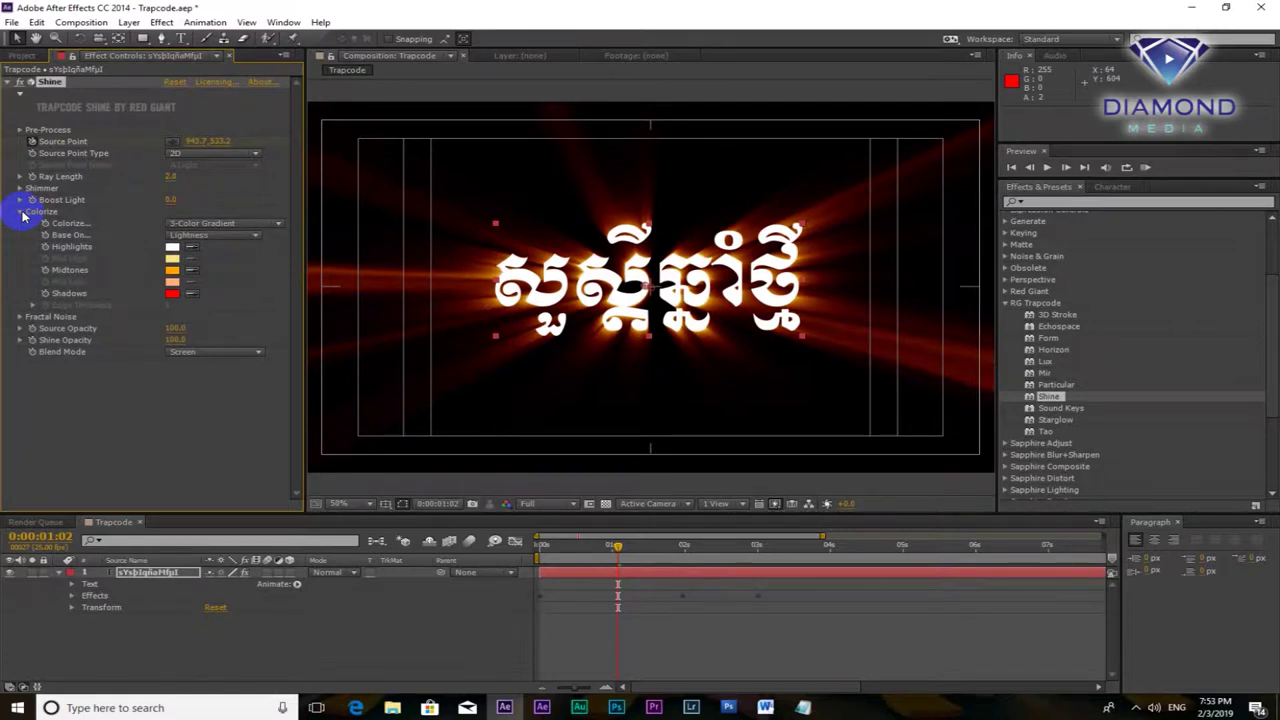
pyautogui.click(278, 228)
pyautogui.click(249, 200)
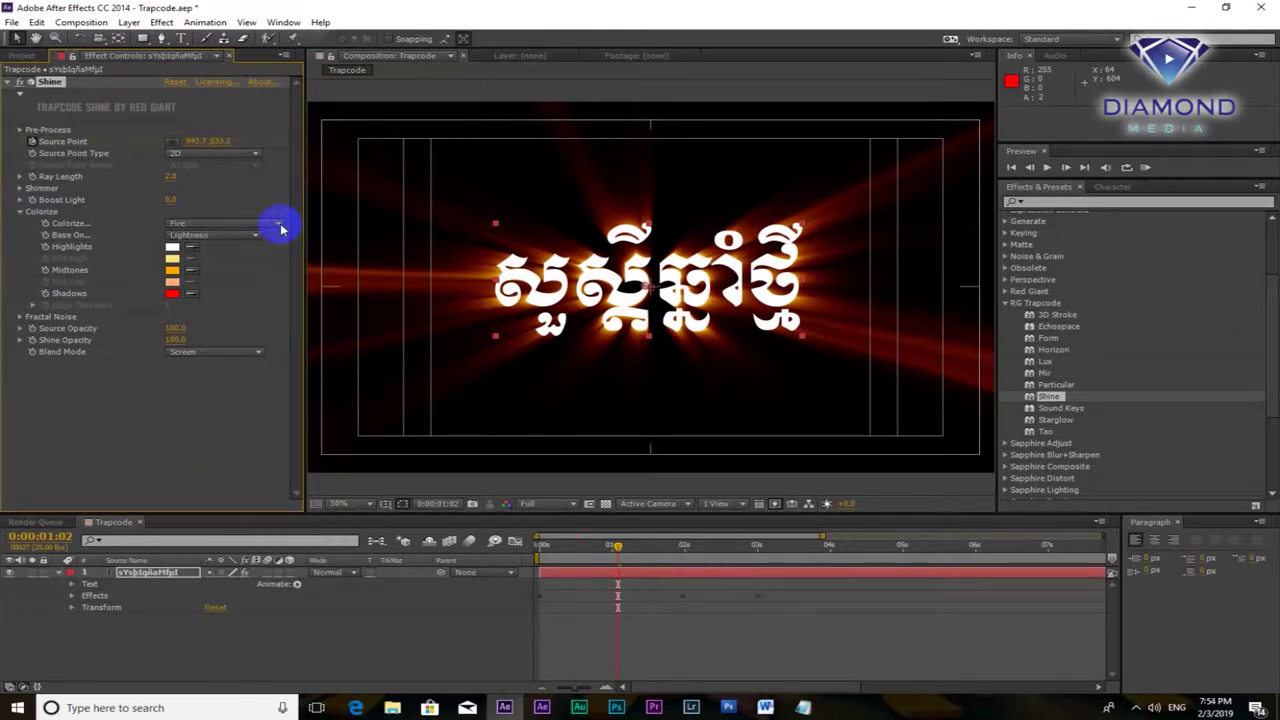
pyautogui.click(280, 228)
pyautogui.click(325, 354)
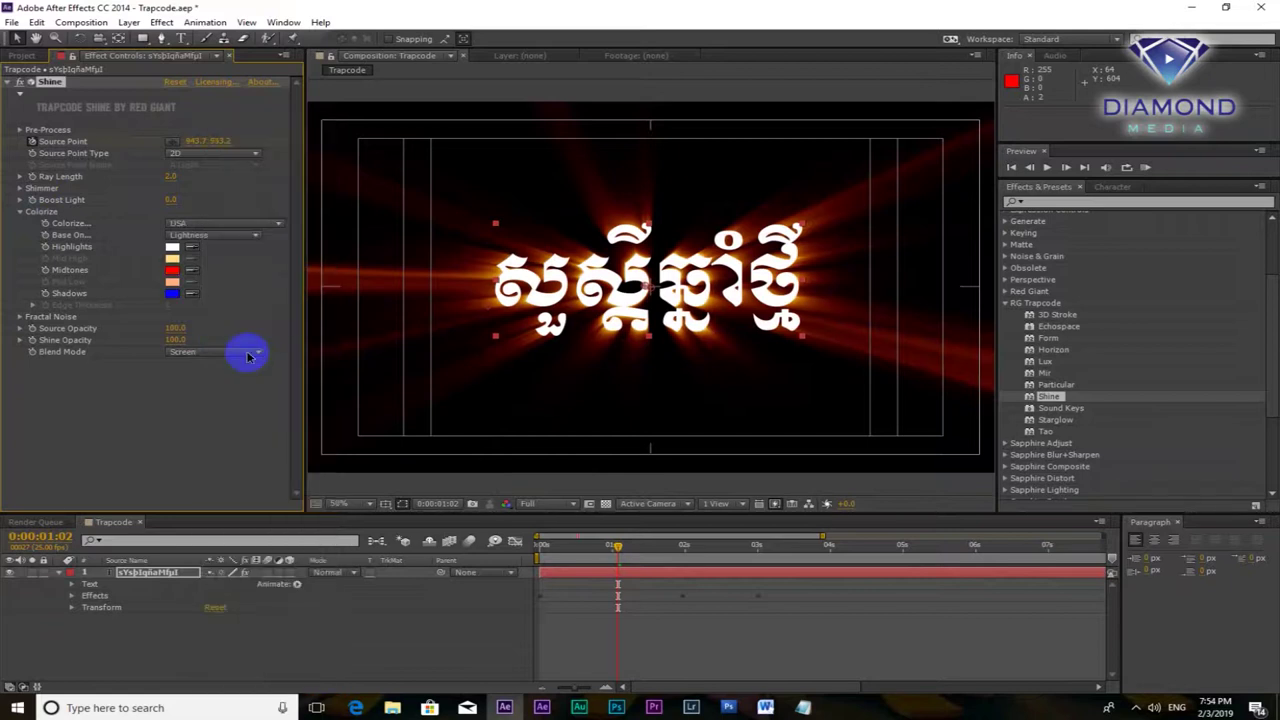
pyautogui.click(276, 226)
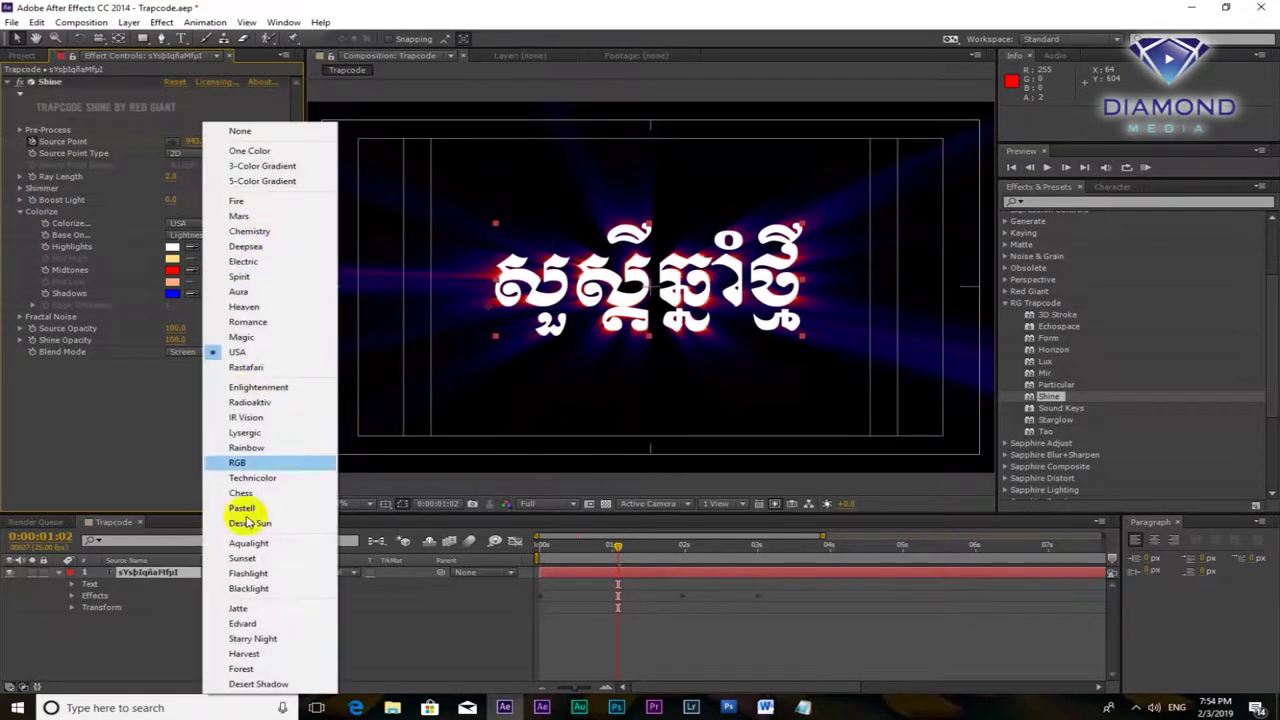
pyautogui.click(250, 608)
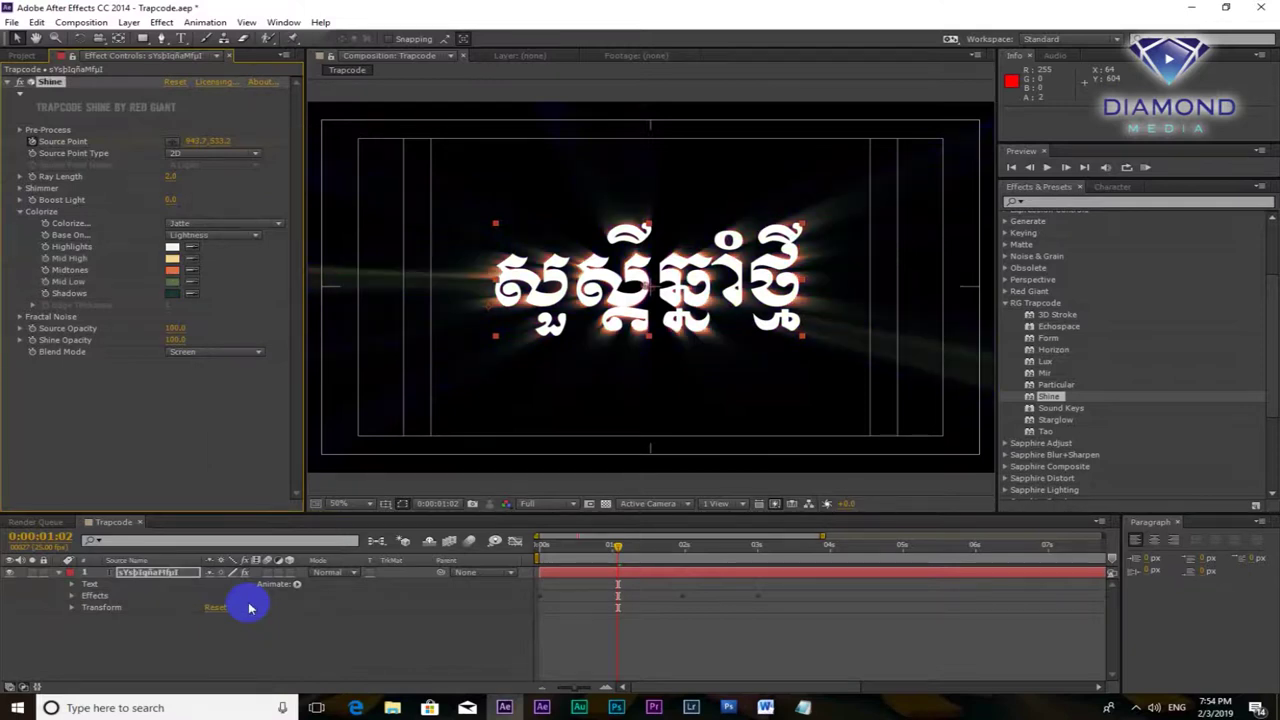
pyautogui.click(284, 224)
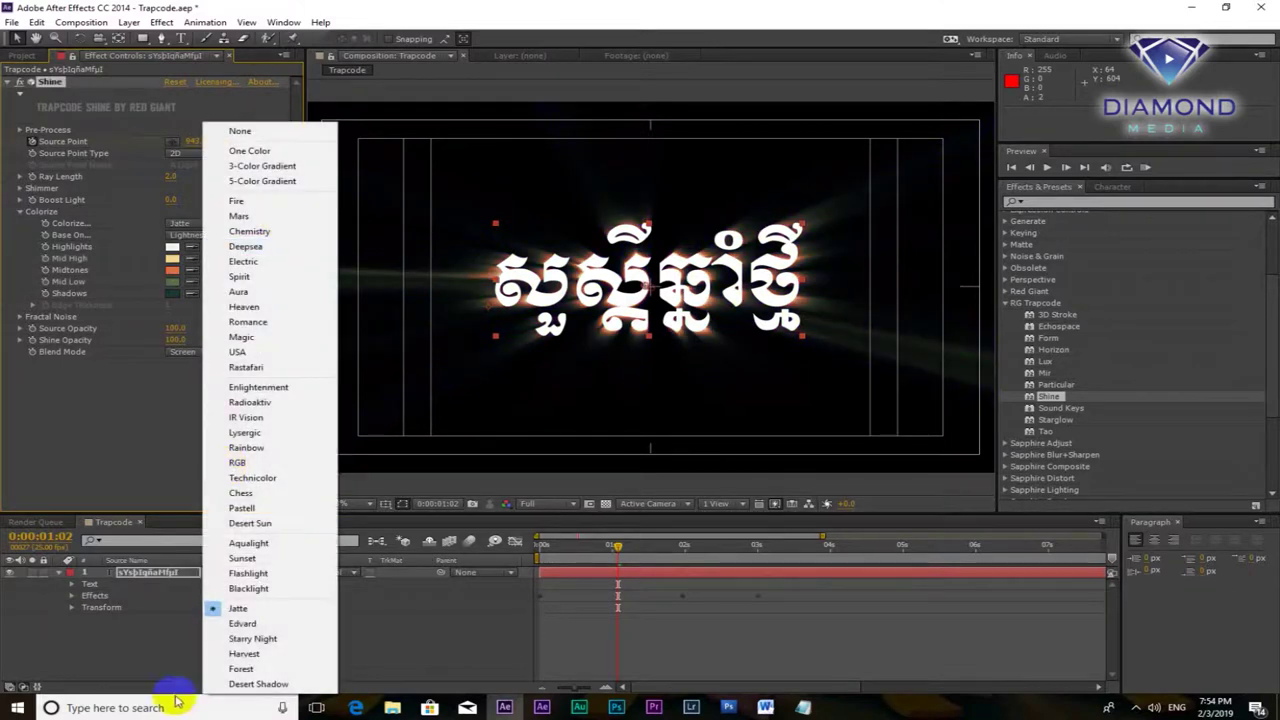
pyautogui.click(235, 654)
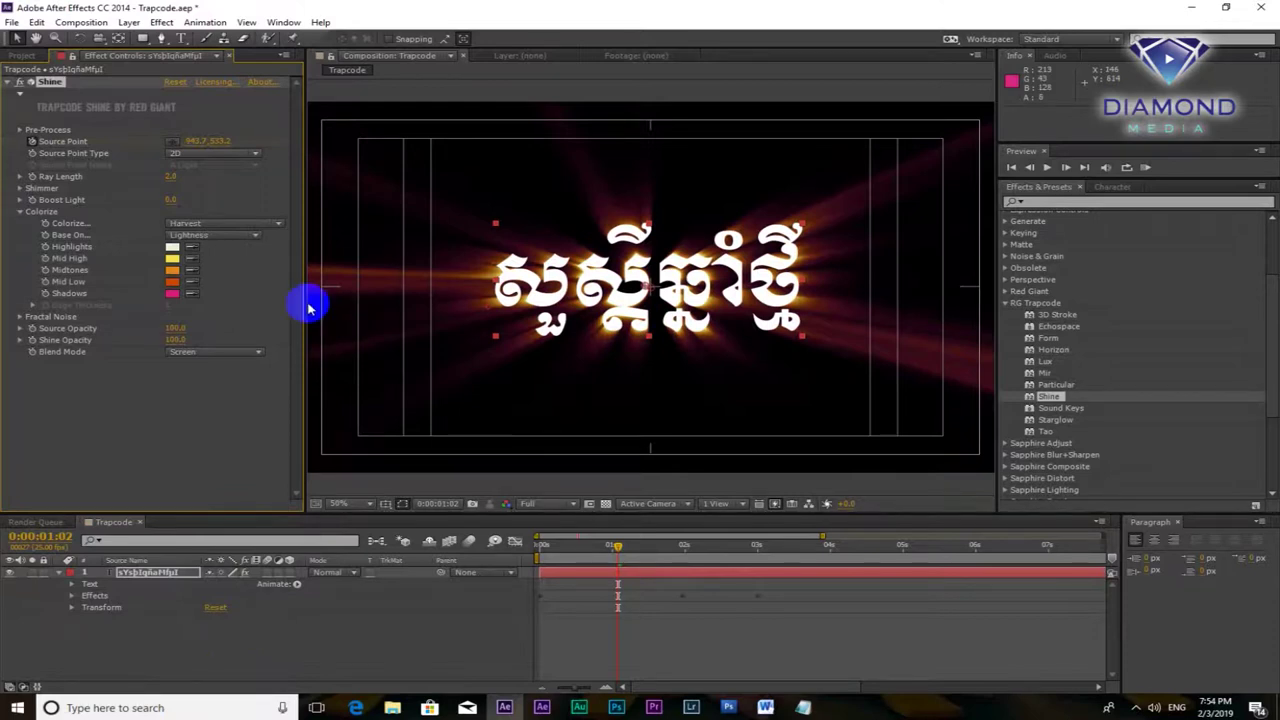
# Change the Colorize highlights to magenta and the shadows to saturated hot pink.
pyautogui.click(172, 248)
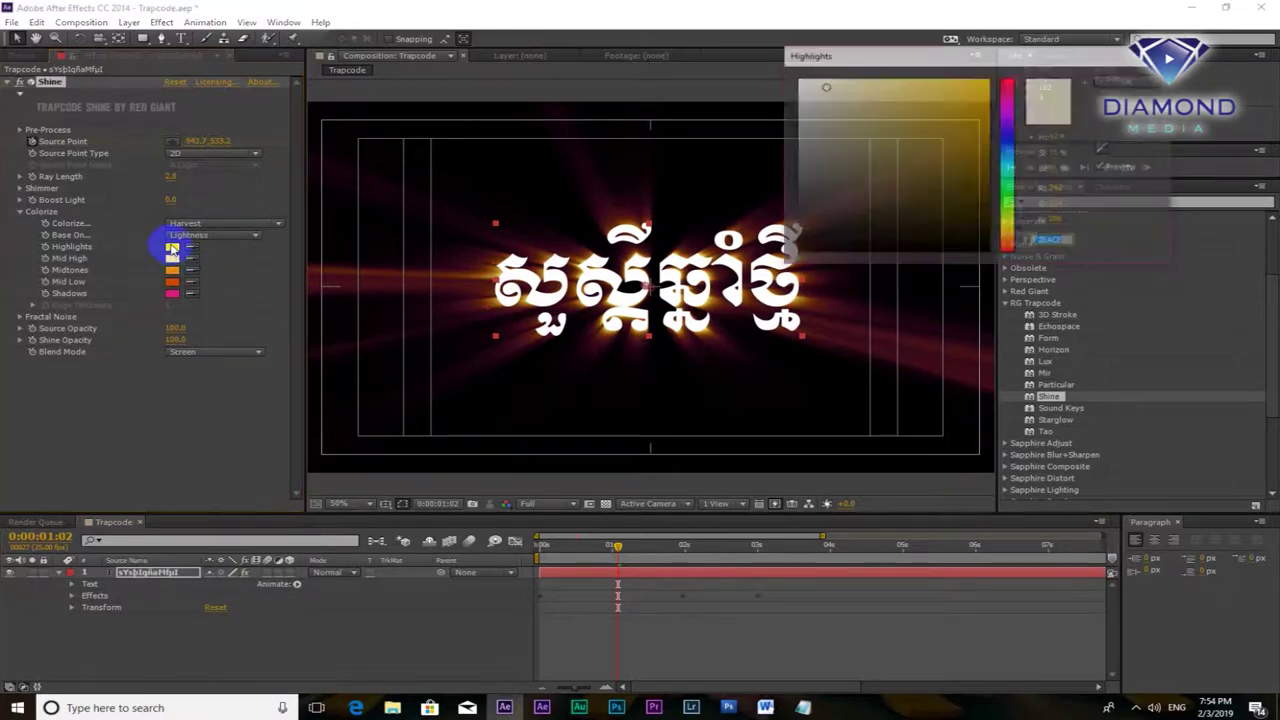
pyautogui.click(988, 89)
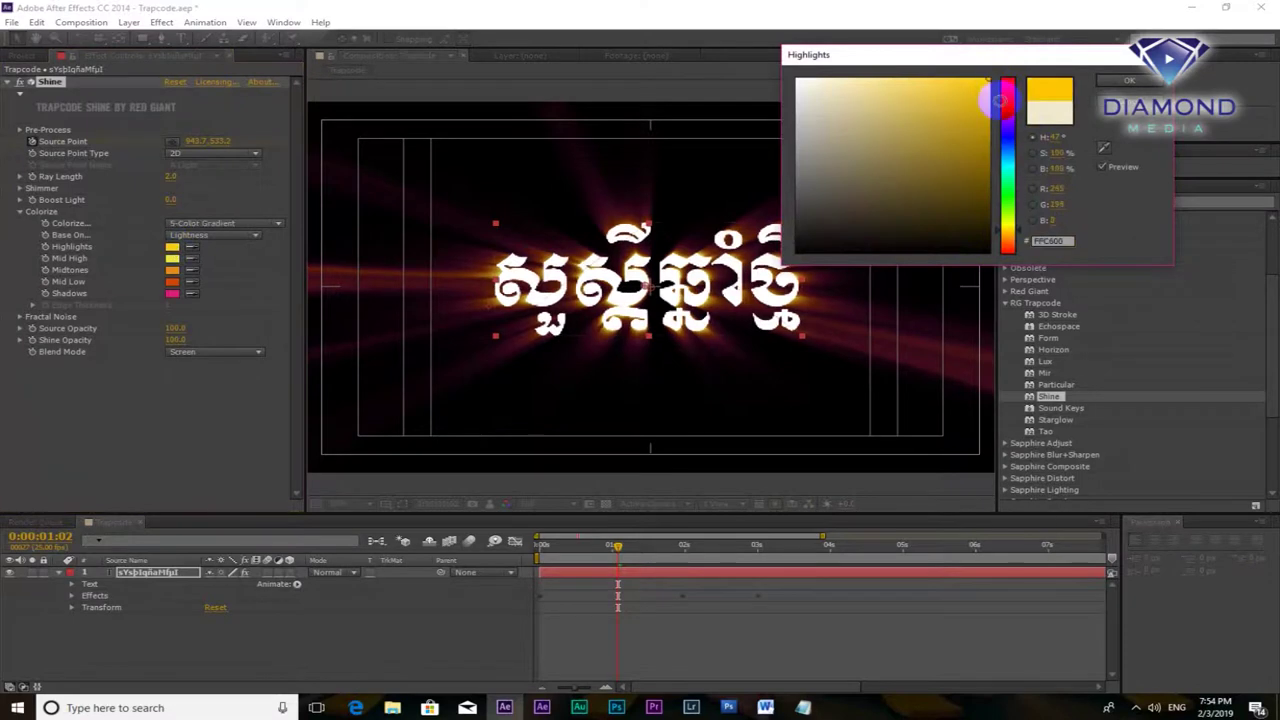
pyautogui.click(1007, 100)
pyautogui.click(968, 95)
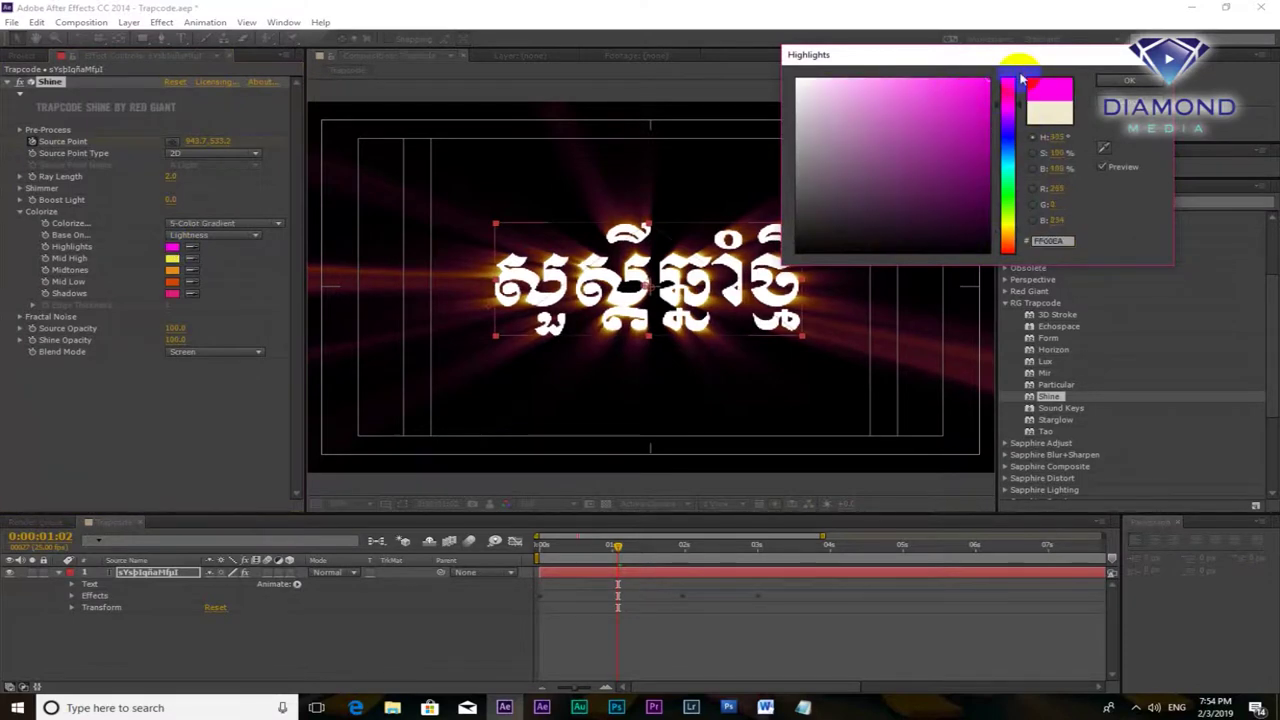
pyautogui.click(1147, 84)
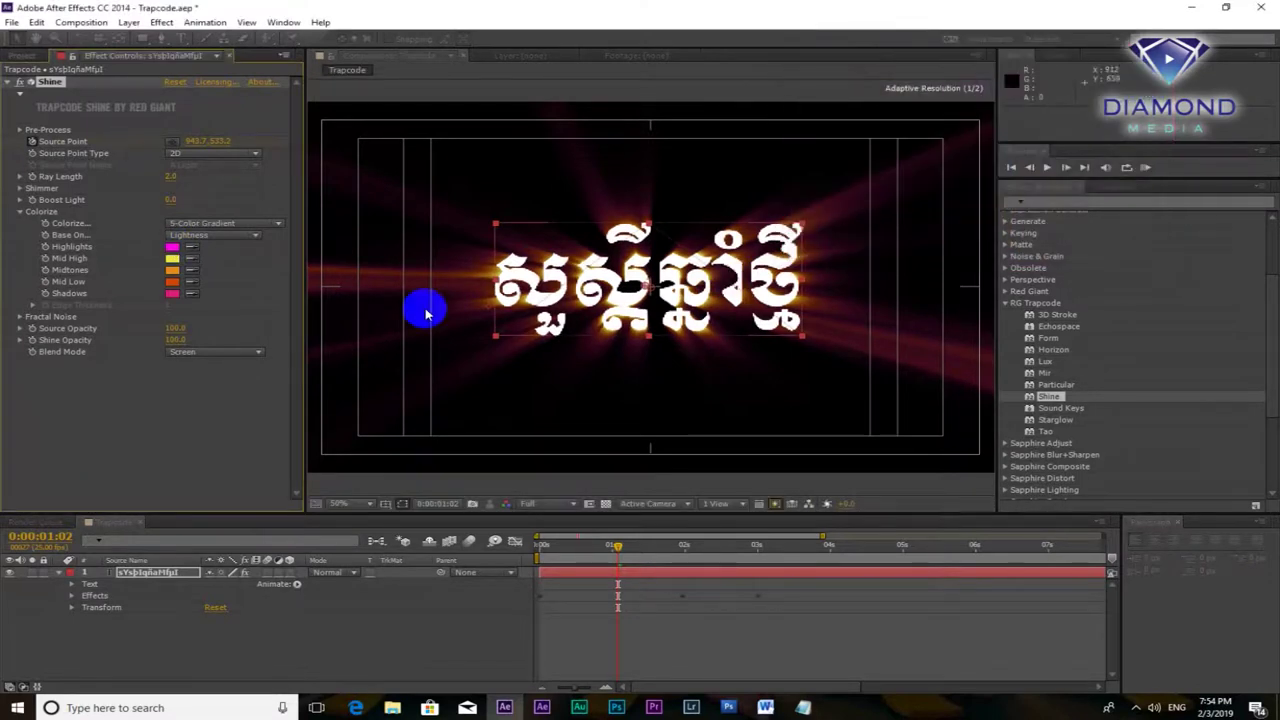
pyautogui.click(174, 296)
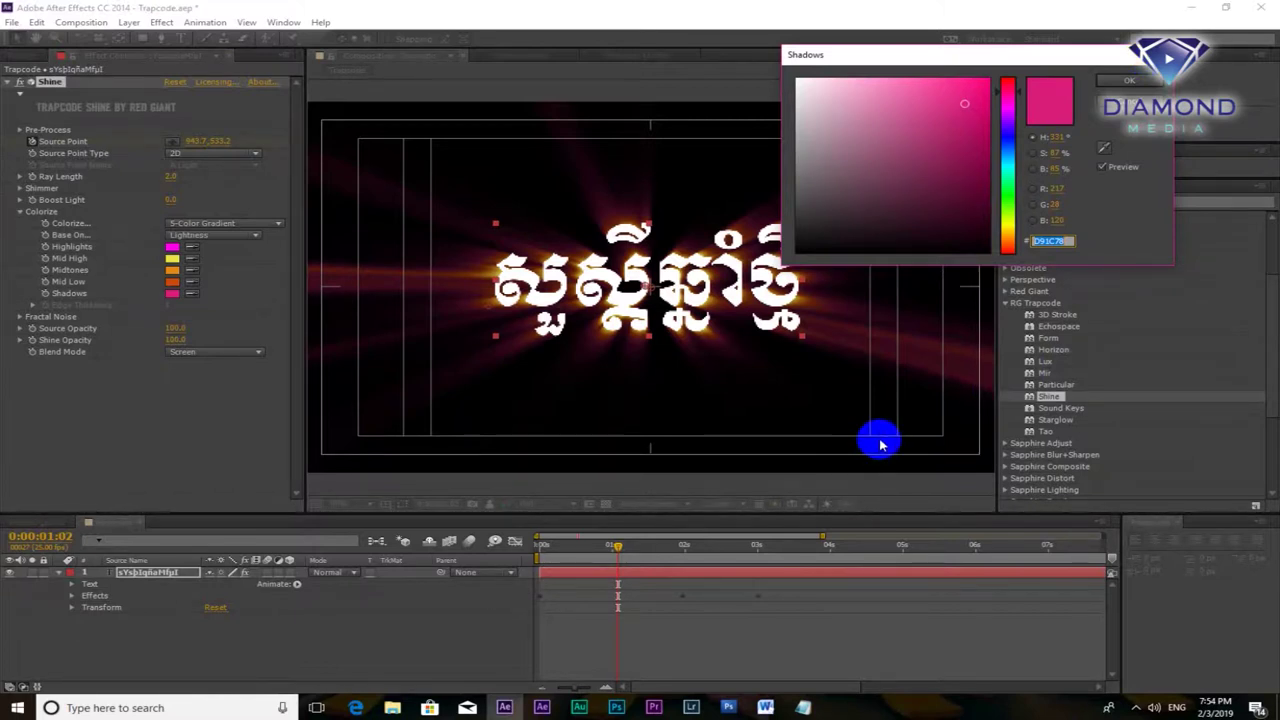
pyautogui.moveTo(986, 82); pyautogui.dragTo(1060, 98)
pyautogui.click(1125, 81)
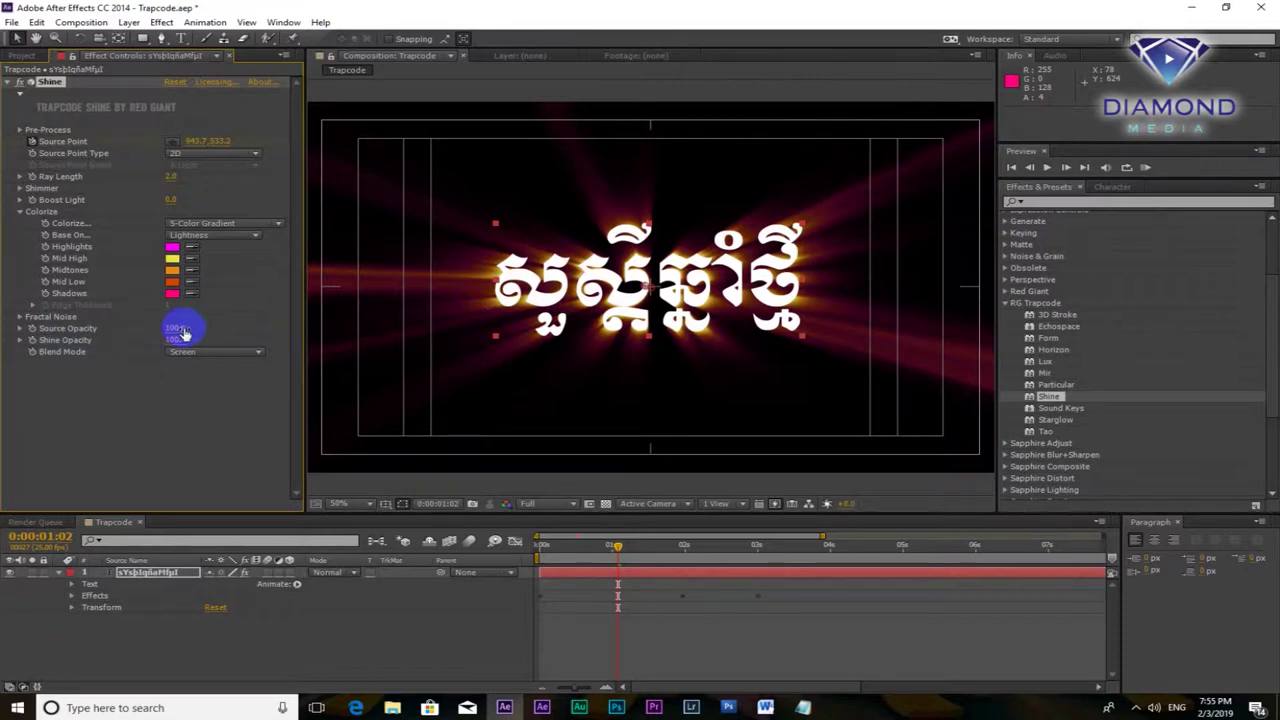
pyautogui.moveTo(174, 329); pyautogui.dragTo(157, 337)
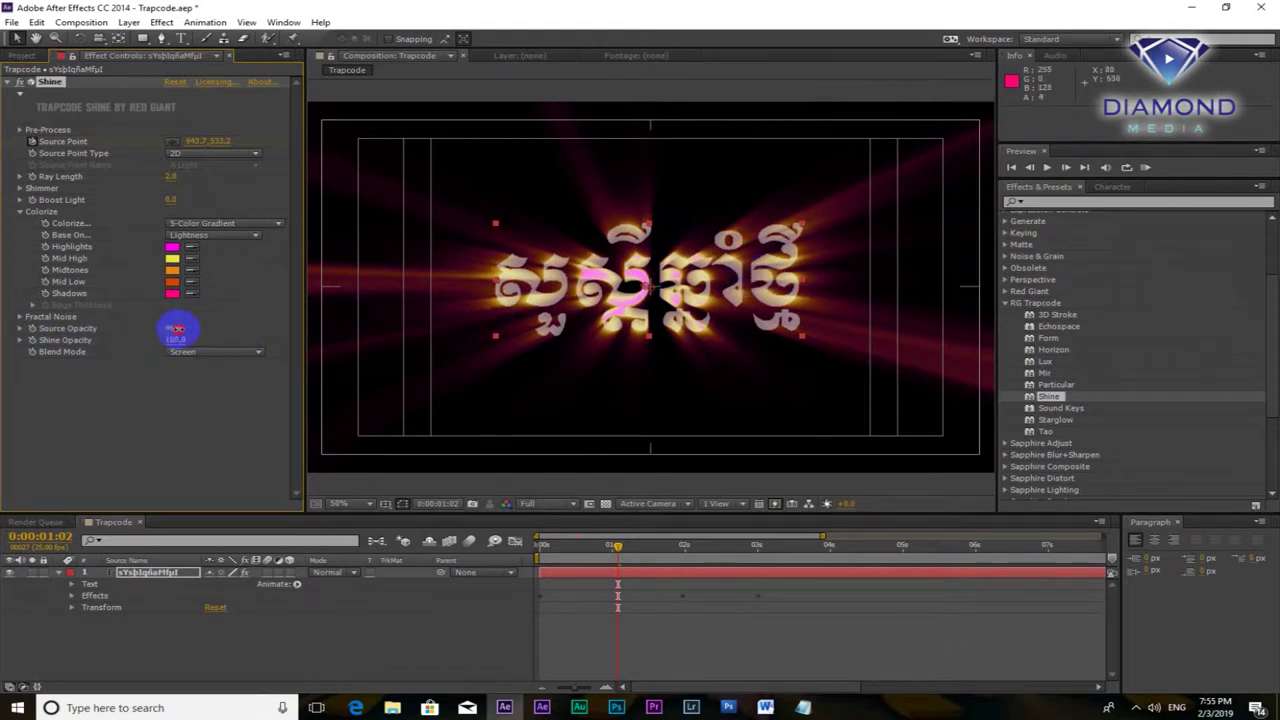
pyautogui.moveTo(171, 329); pyautogui.dragTo(277, 325)
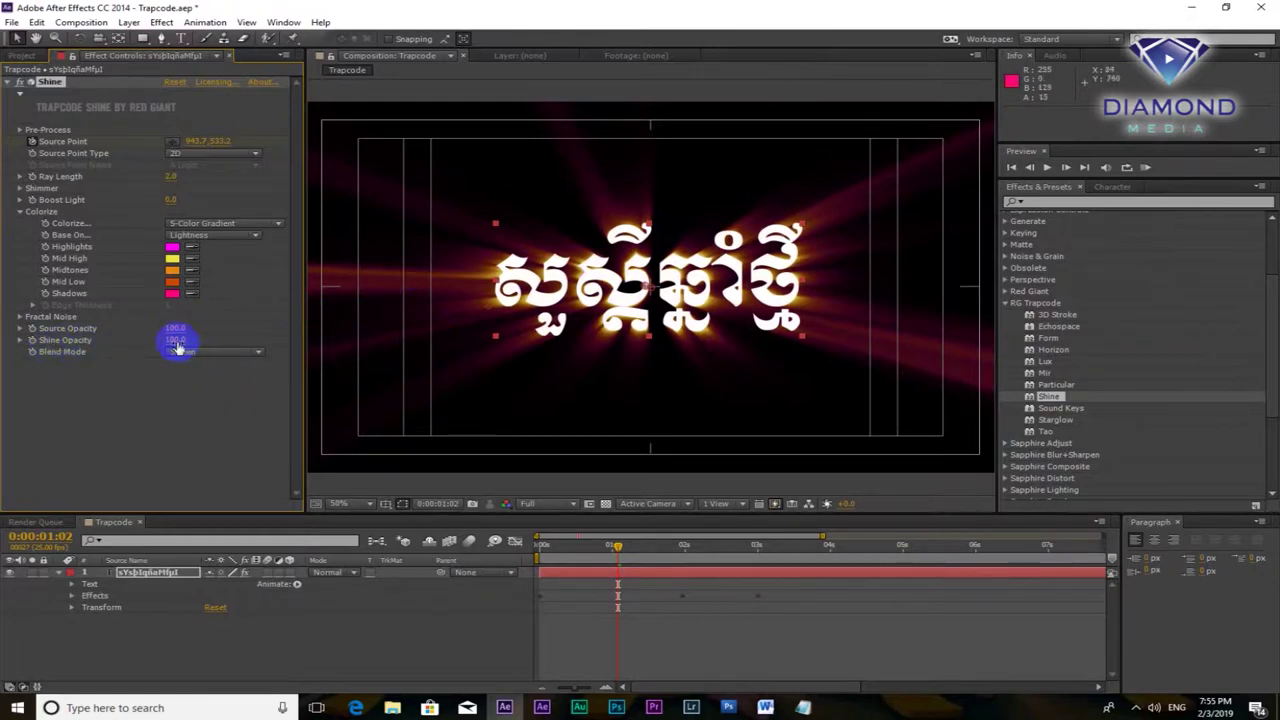
pyautogui.moveTo(172, 341); pyautogui.dragTo(168, 341)
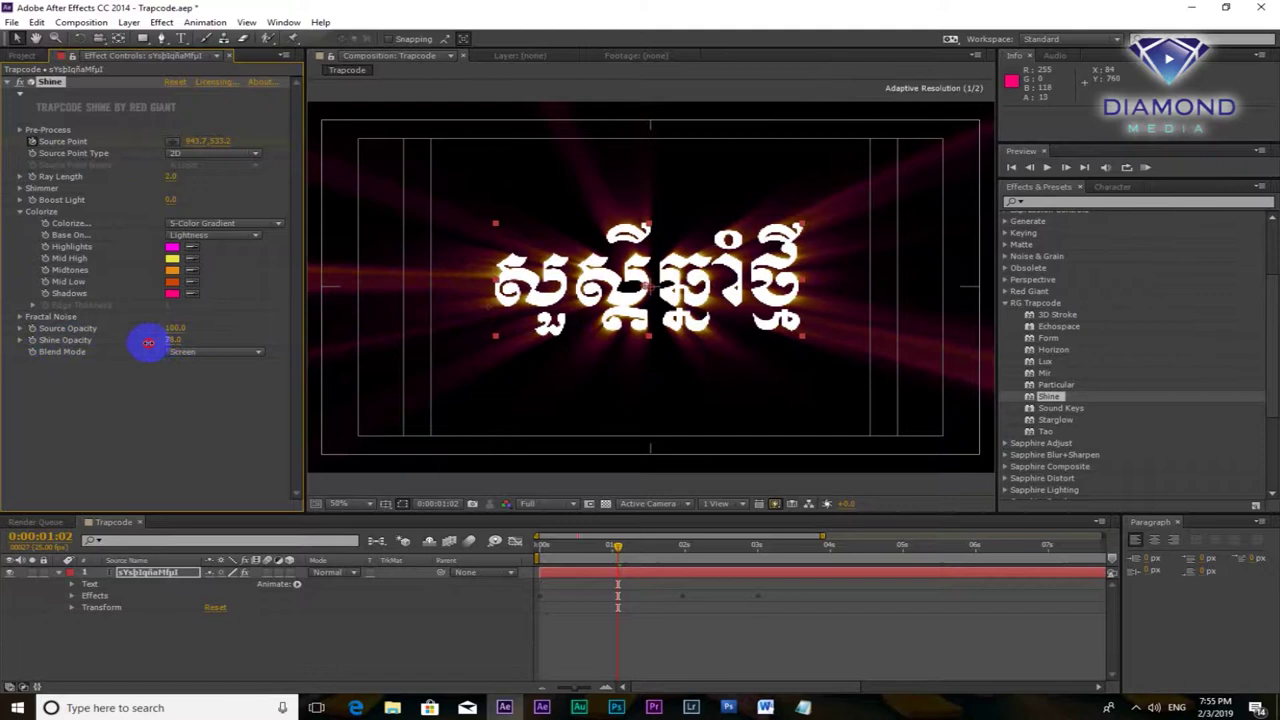
pyautogui.moveTo(148, 342); pyautogui.dragTo(530, 345)
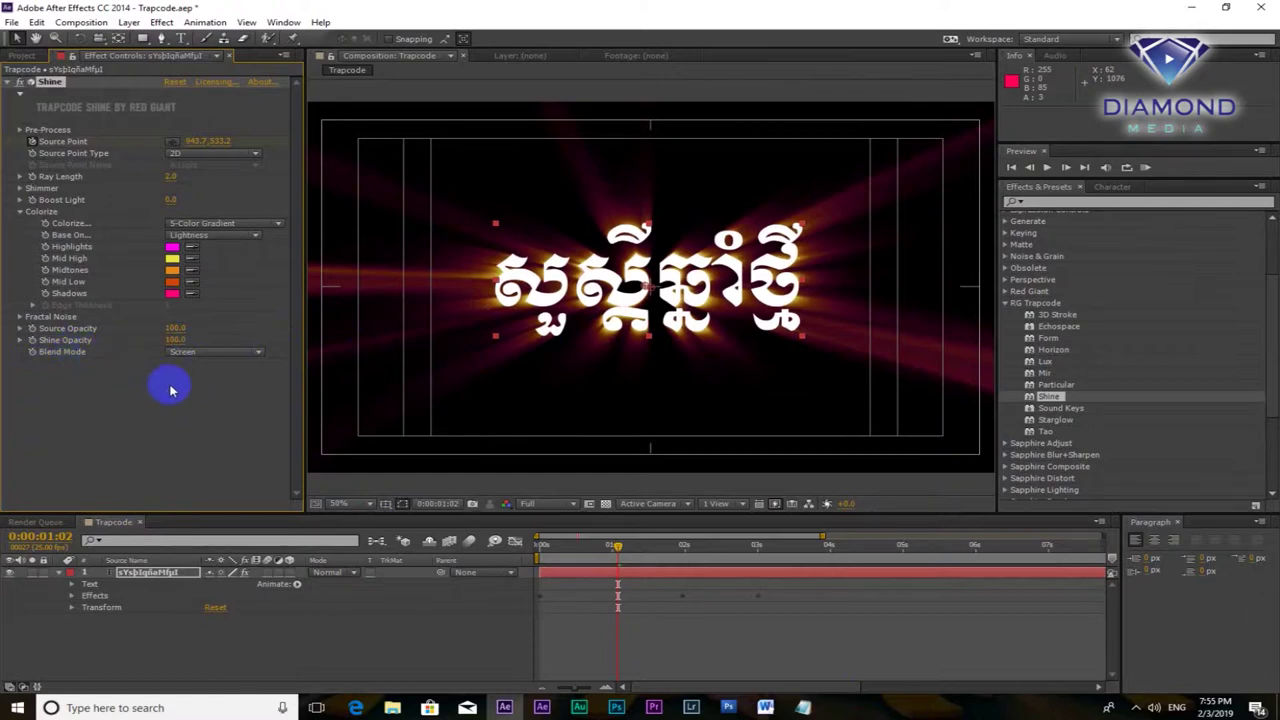
# Switch Shine's Blend Mode to Add and check the rays at frame 17.
pyautogui.click(701, 294)
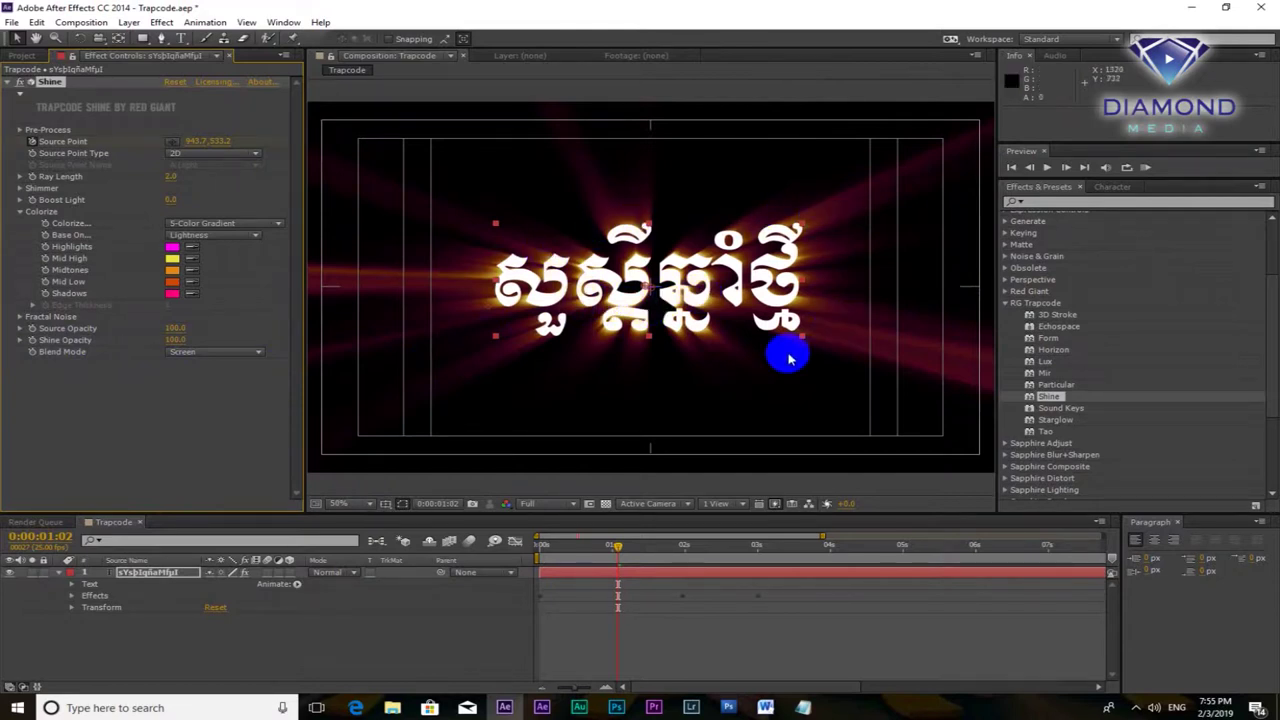
pyautogui.click(257, 354)
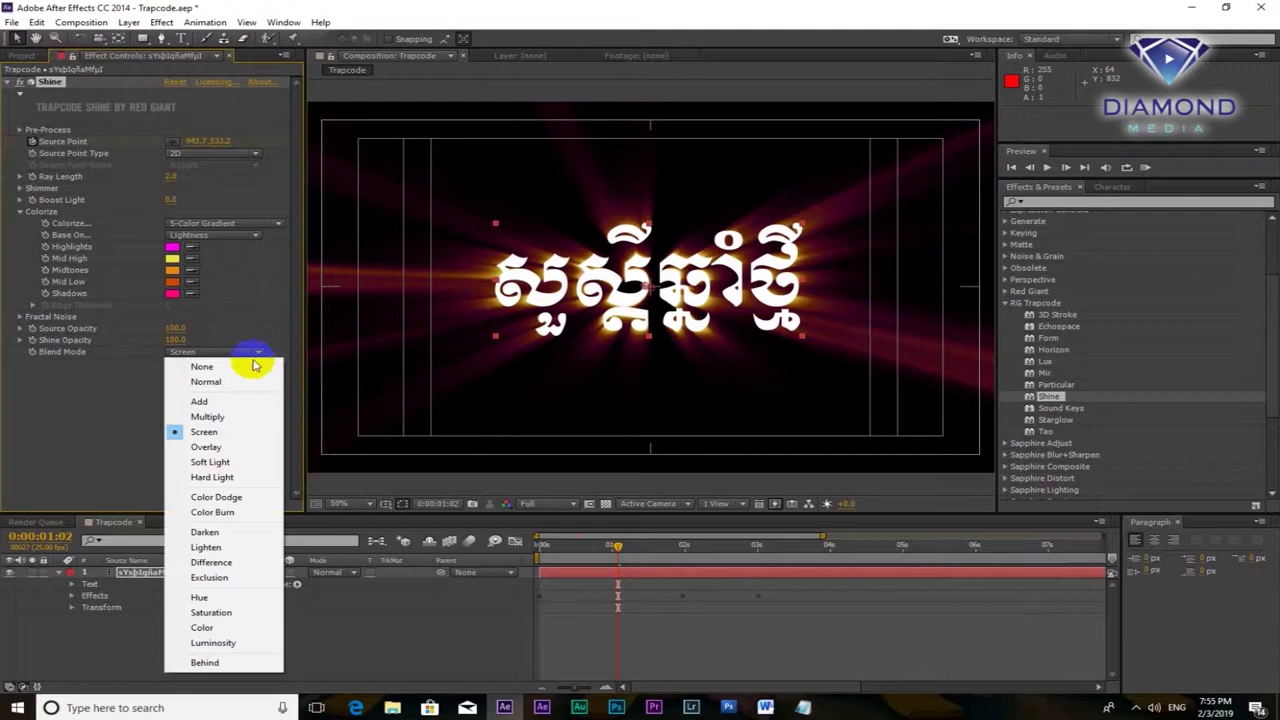
pyautogui.click(215, 401)
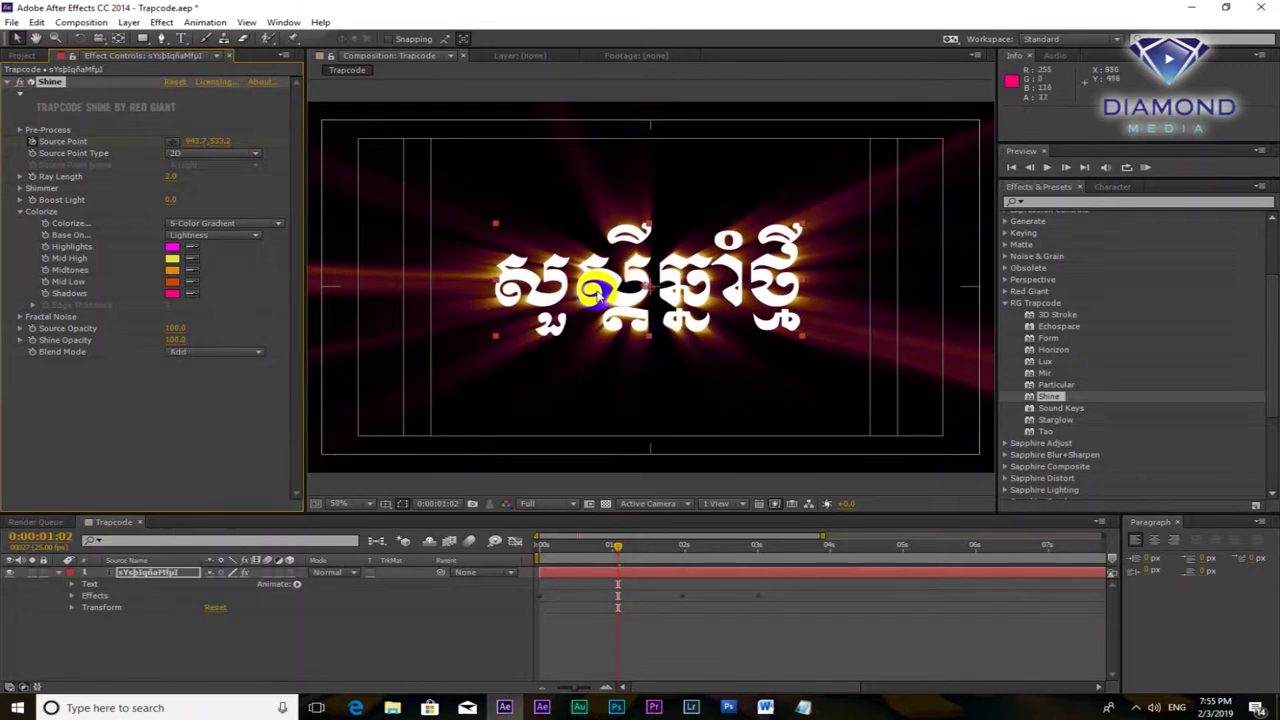
pyautogui.click(591, 555)
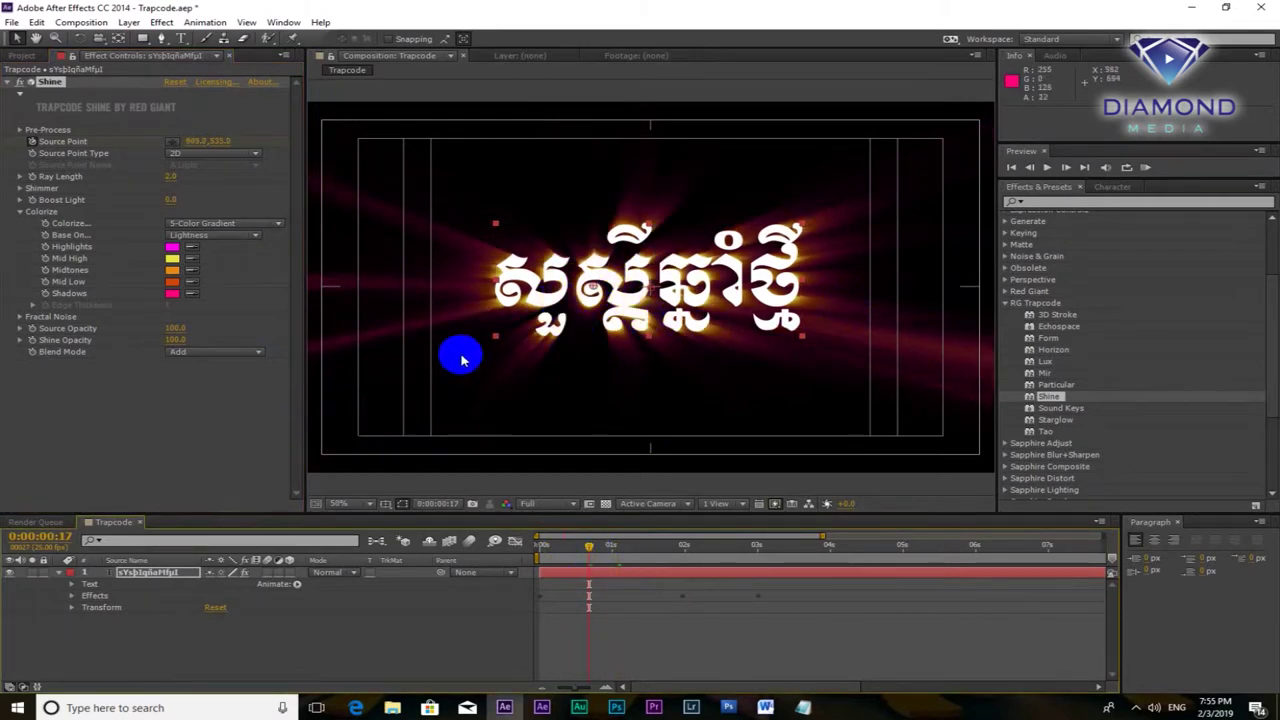
# Set the blend mode back to Screen and compare the glow at frames 9 and 22.
pyautogui.click(260, 353)
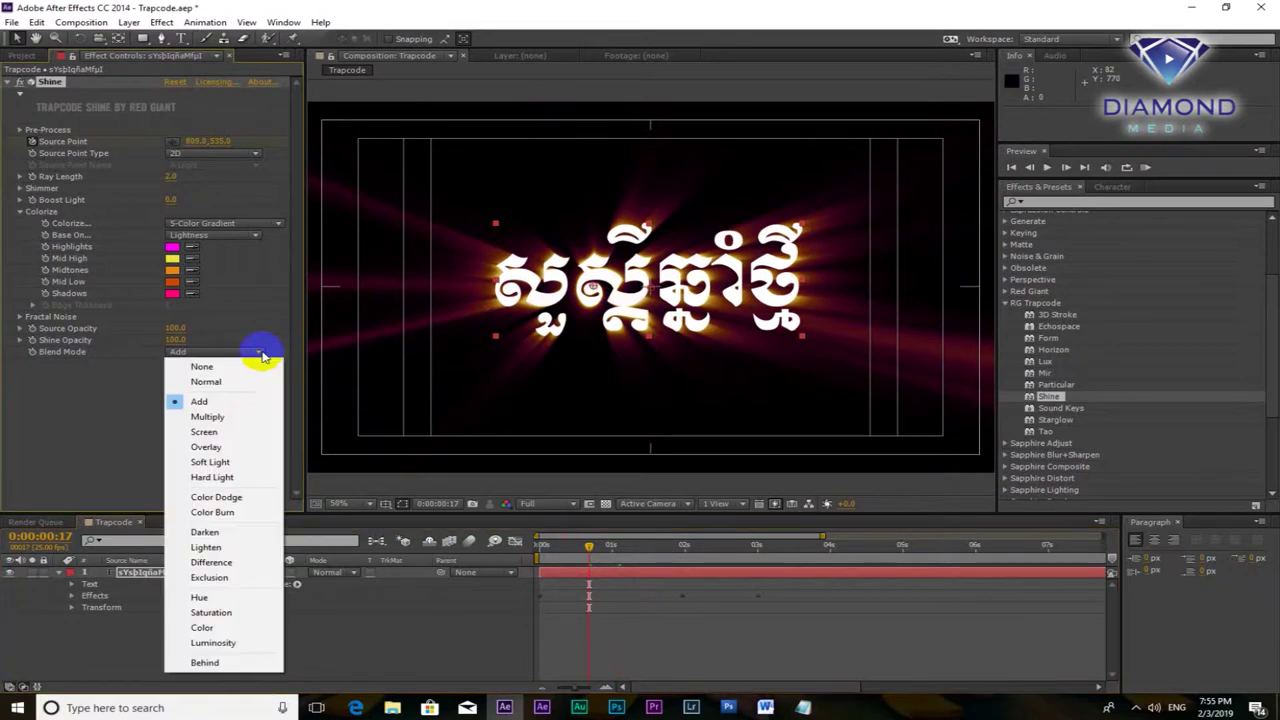
pyautogui.click(229, 434)
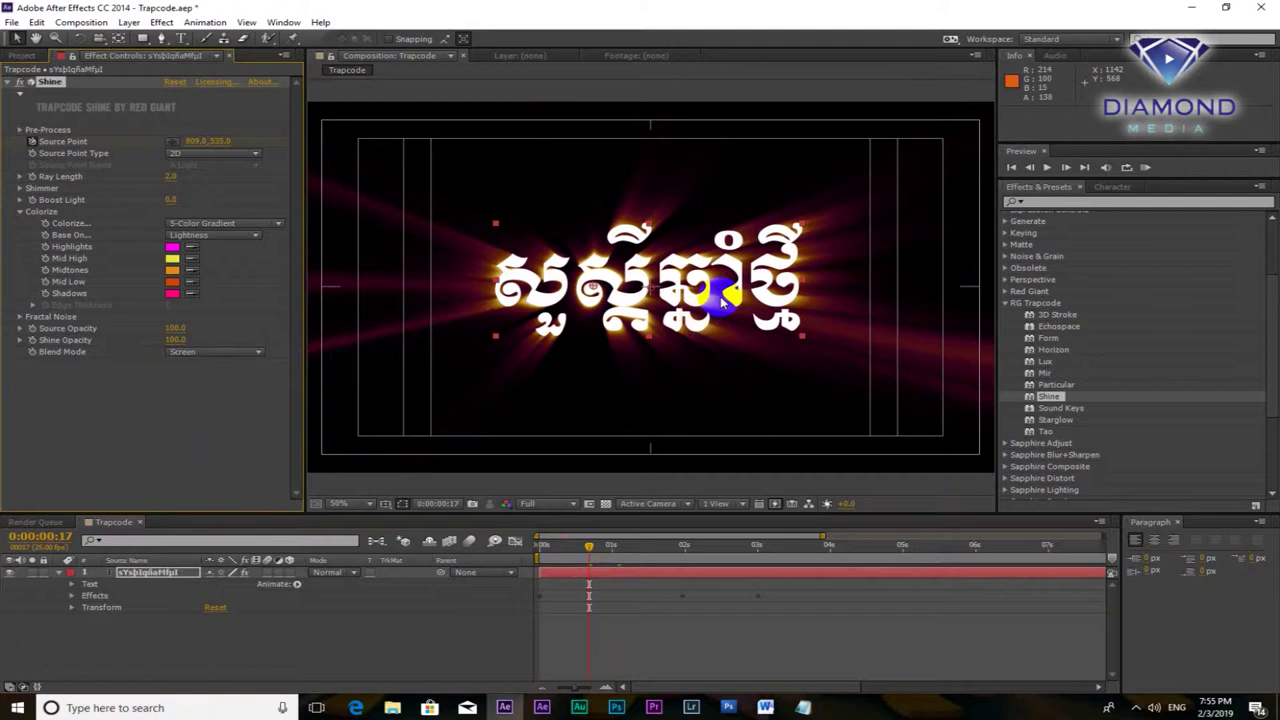
pyautogui.moveTo(540, 546); pyautogui.dragTo(585, 546)
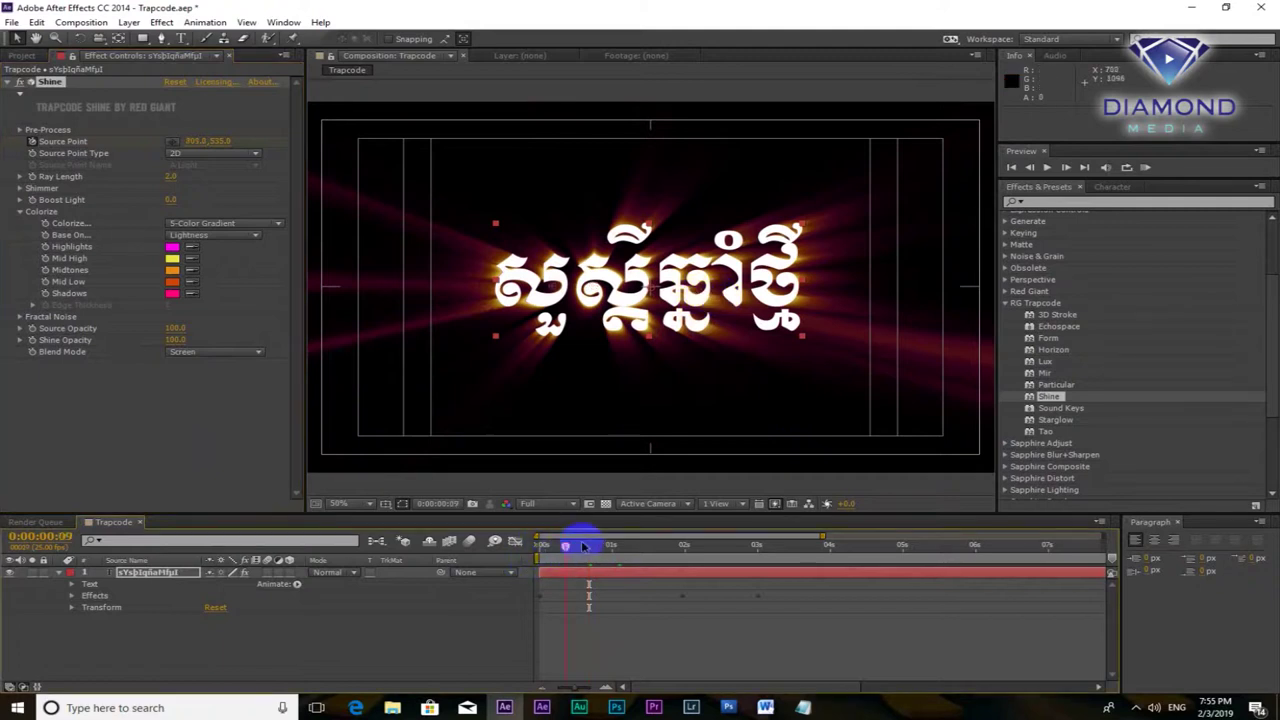
pyautogui.moveTo(585, 546); pyautogui.dragTo(603, 546)
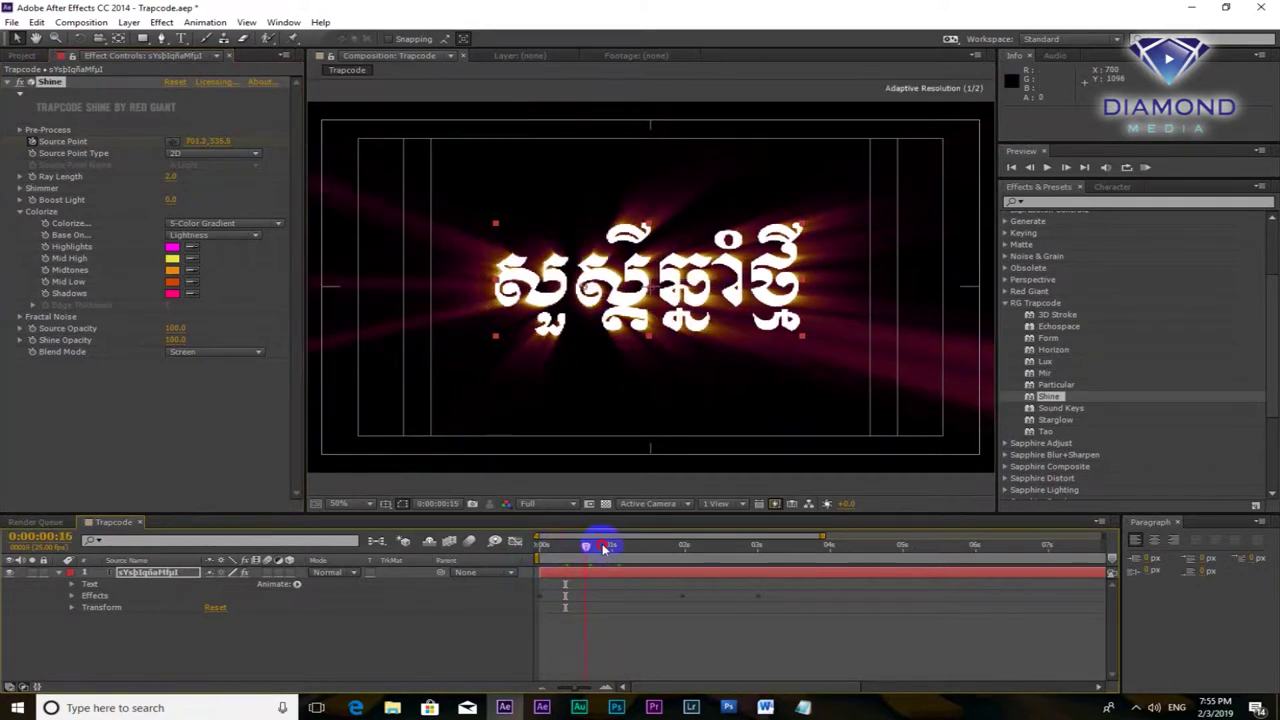
# Return Shine's blend mode to Add and review frames 12, 0 and 22.
pyautogui.click(254, 355)
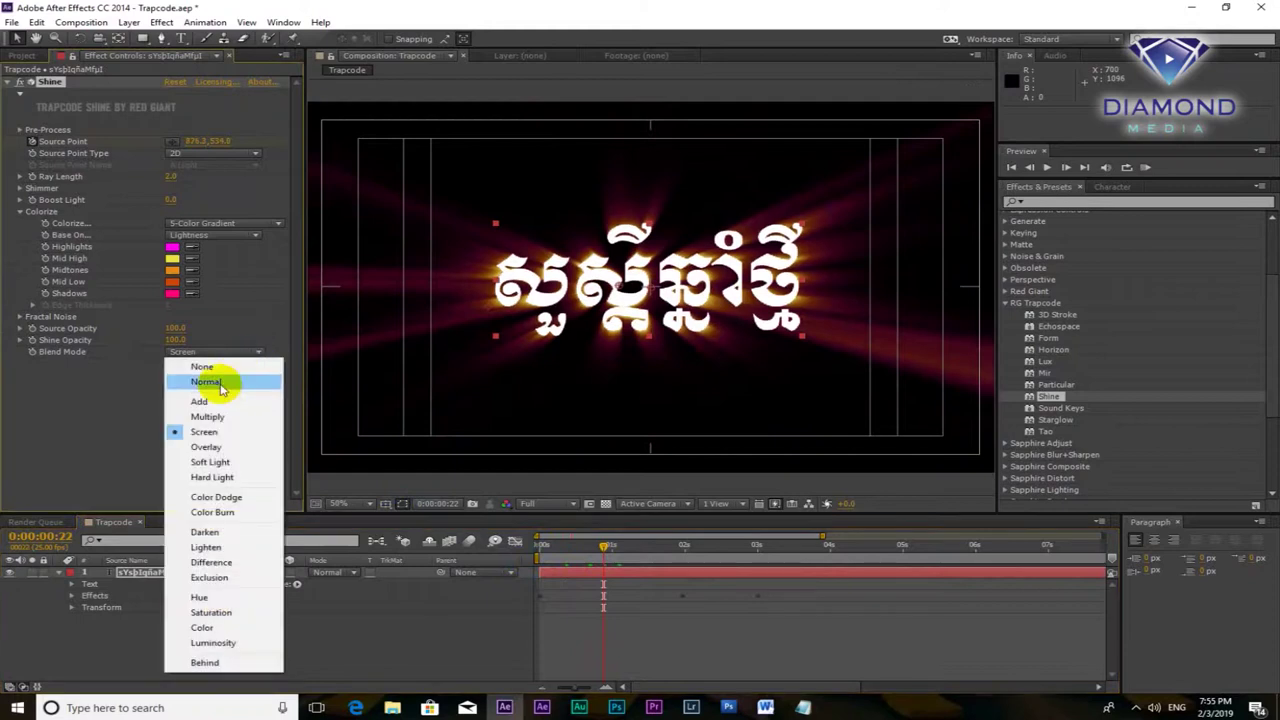
pyautogui.click(215, 401)
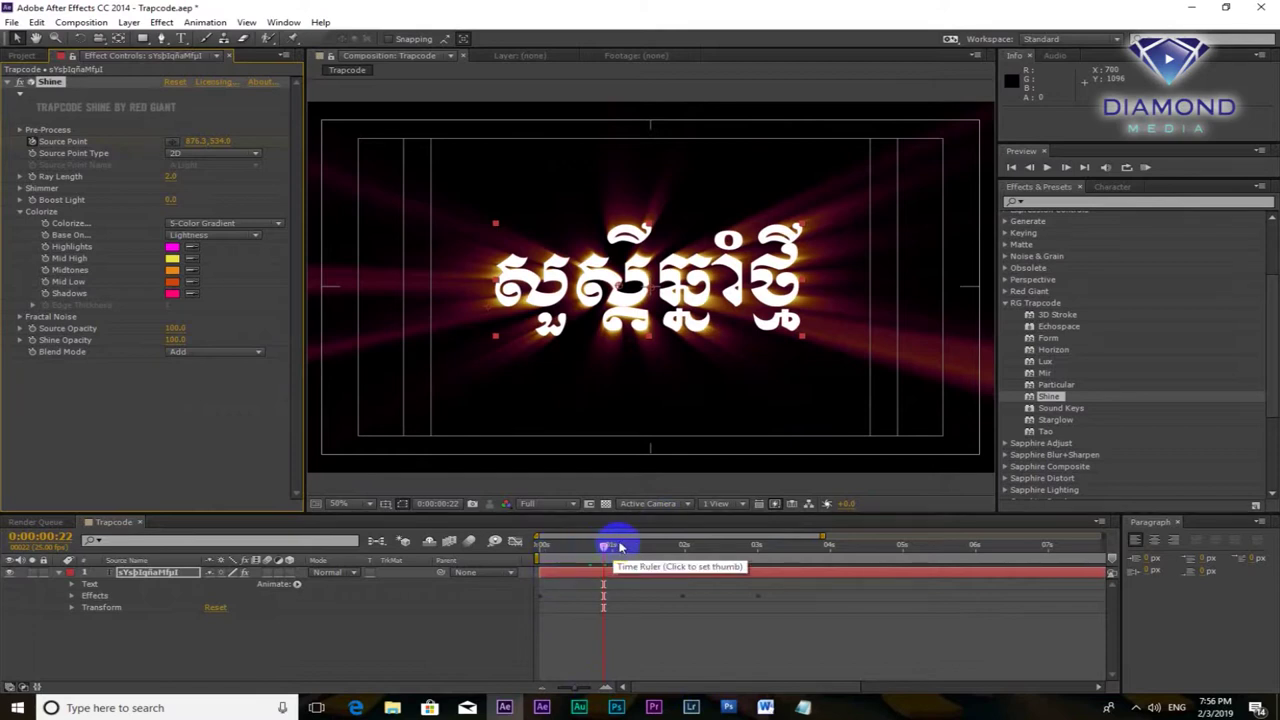
pyautogui.click(577, 545)
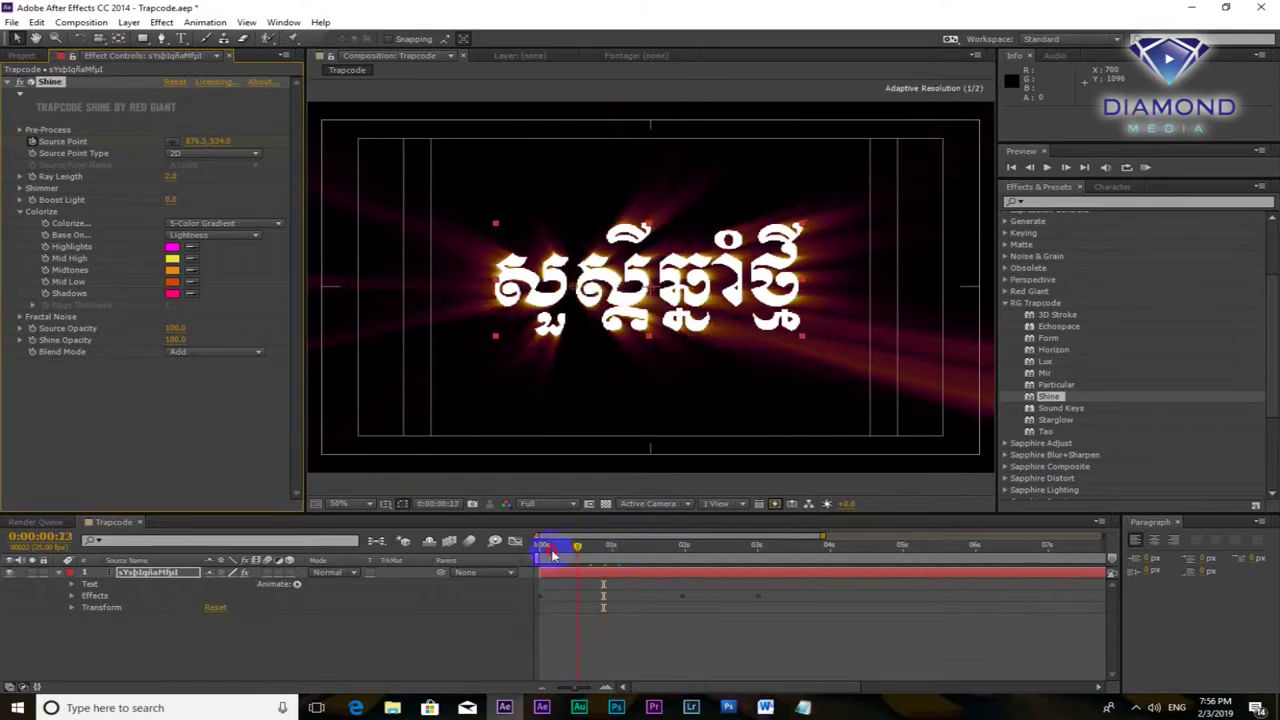
pyautogui.moveTo(549, 550); pyautogui.dragTo(540, 549)
pyautogui.click(603, 548)
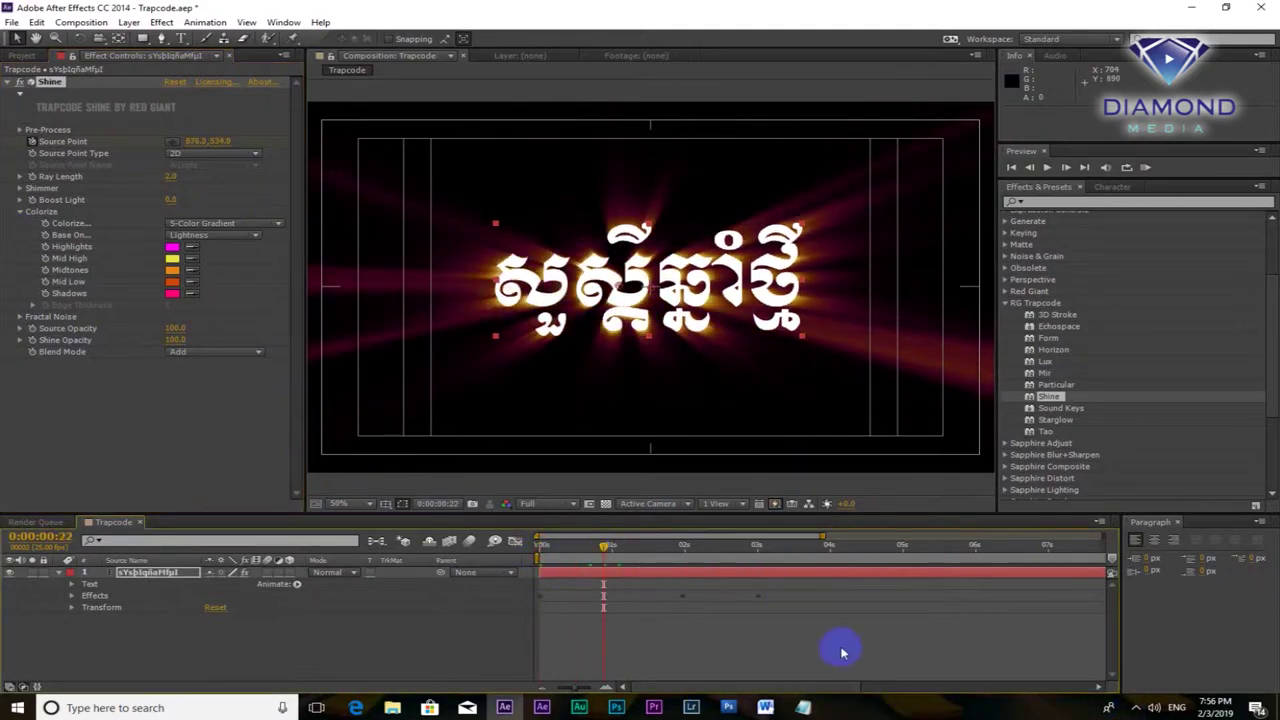
# Enable Source Point keyframing and place the ray source below the text around frame 11.
pyautogui.click(31, 143)
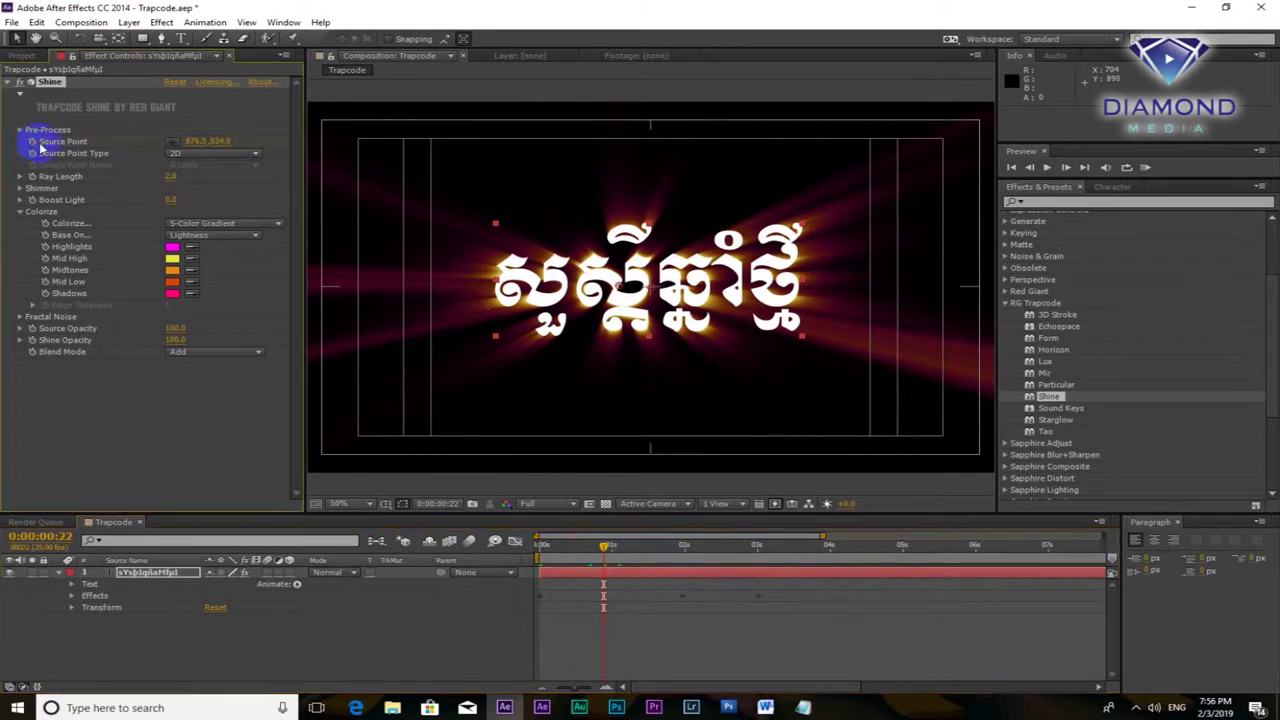
pyautogui.click(73, 598)
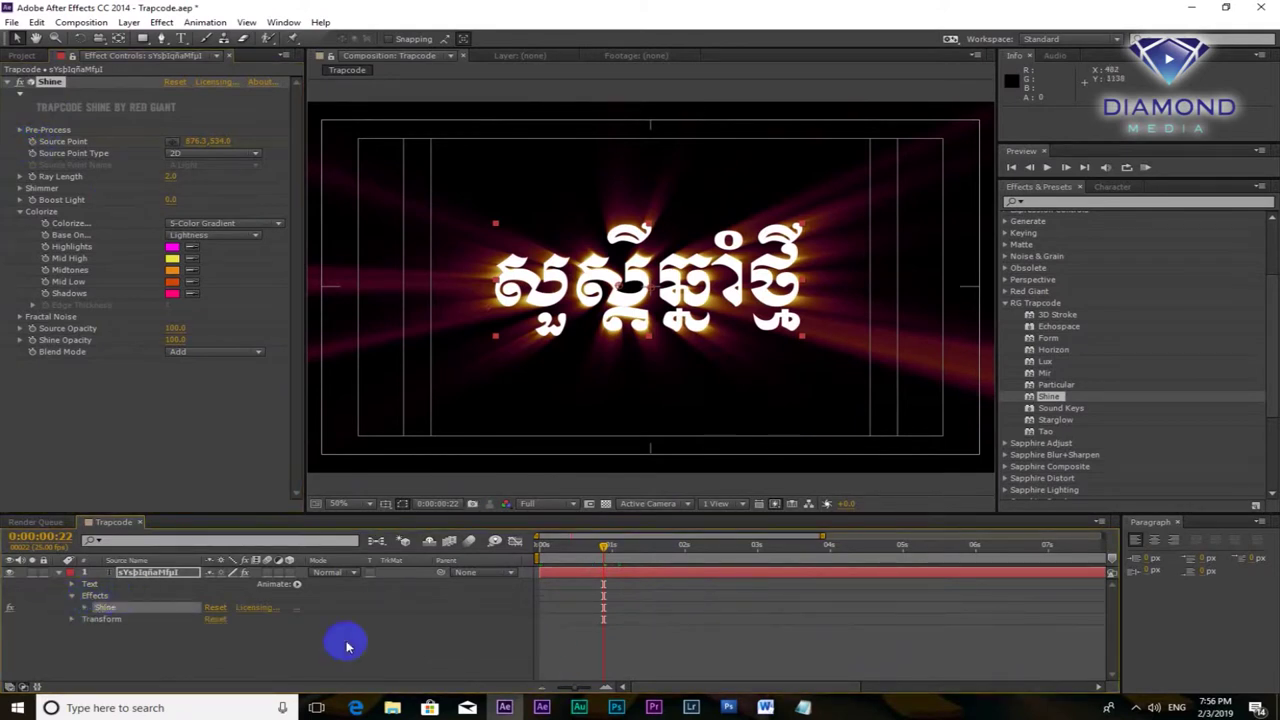
pyautogui.moveTo(603, 546); pyautogui.dragTo(571, 546)
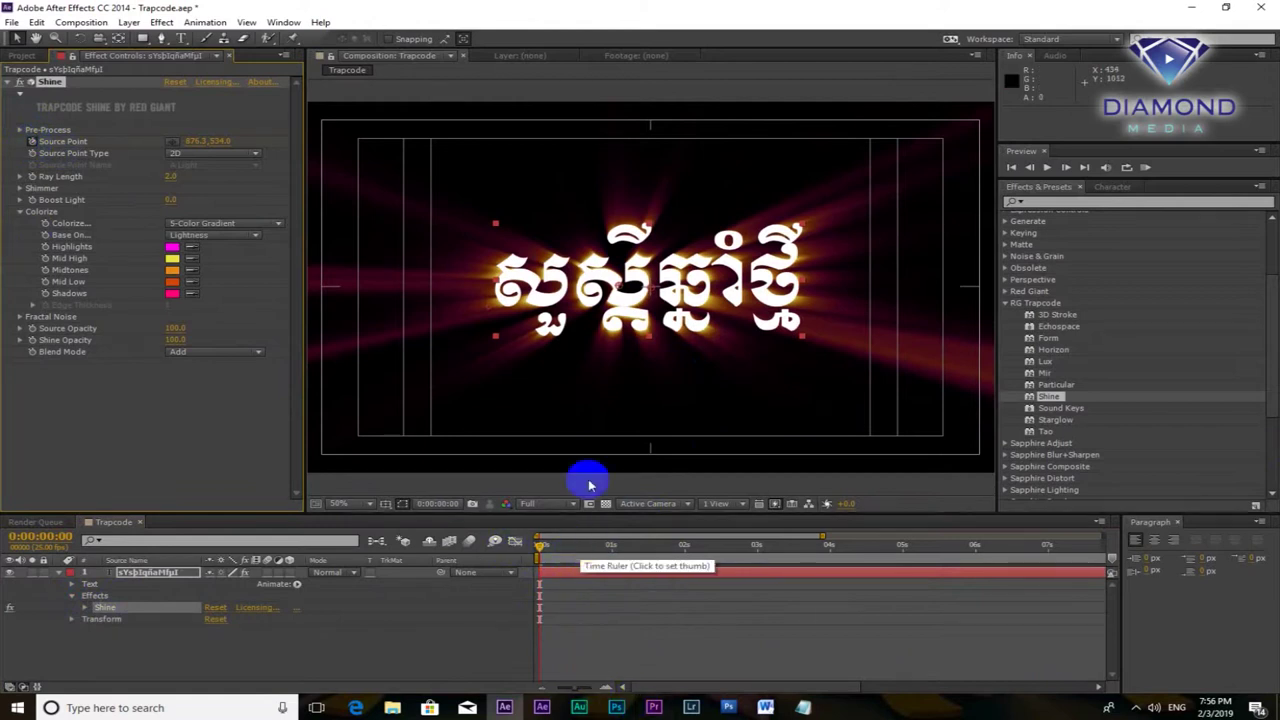
pyautogui.moveTo(622, 302); pyautogui.dragTo(660, 345)
# Keyframe the source over the text at 1s09f and right side at 1s23f, then RAM preview.
pyautogui.click(641, 553)
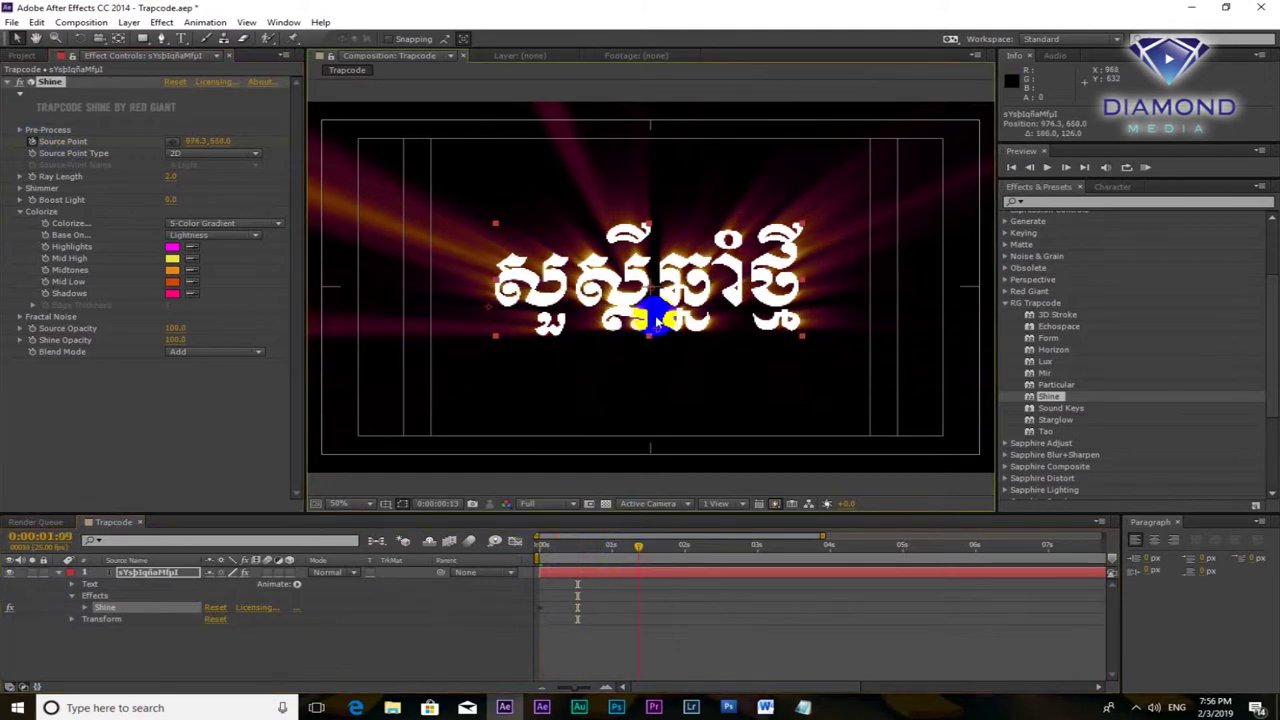
pyautogui.moveTo(654, 323); pyautogui.dragTo(537, 243)
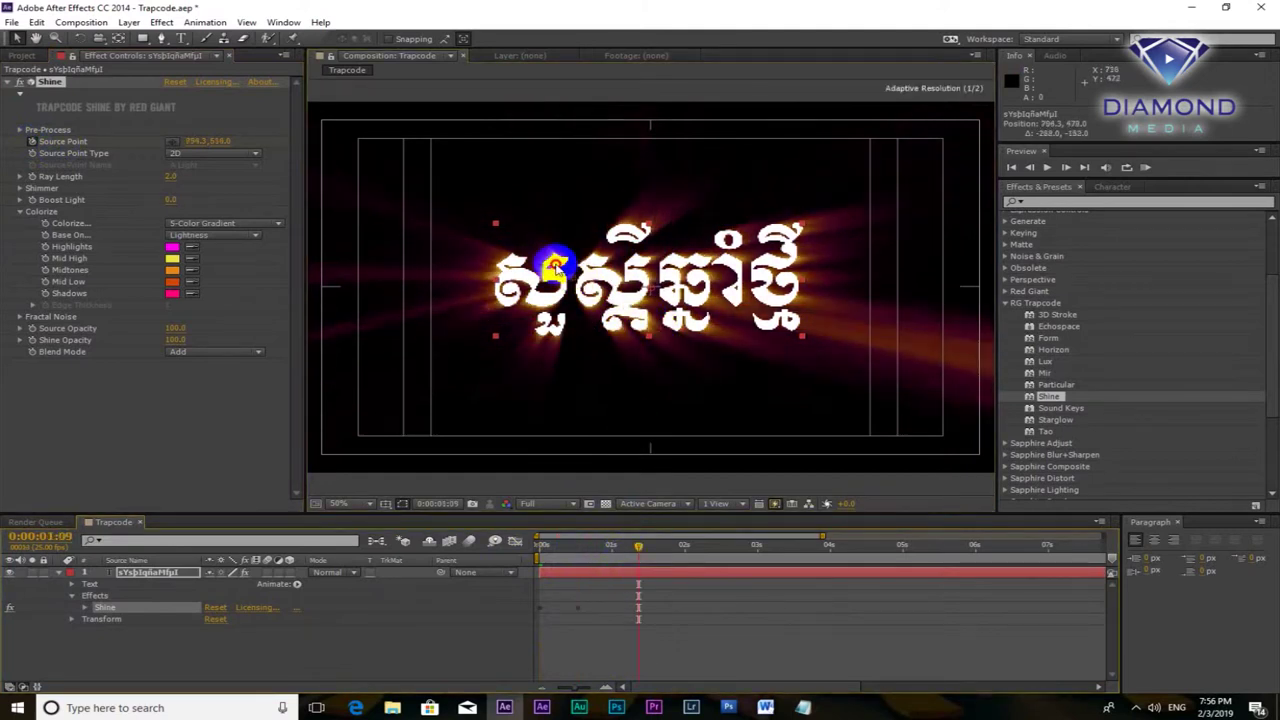
pyautogui.click(679, 547)
pyautogui.moveTo(557, 263)
pyautogui.mouseDown()
pyautogui.moveTo(767, 320)
pyautogui.moveTo(690, 316)
pyautogui.mouseUp()
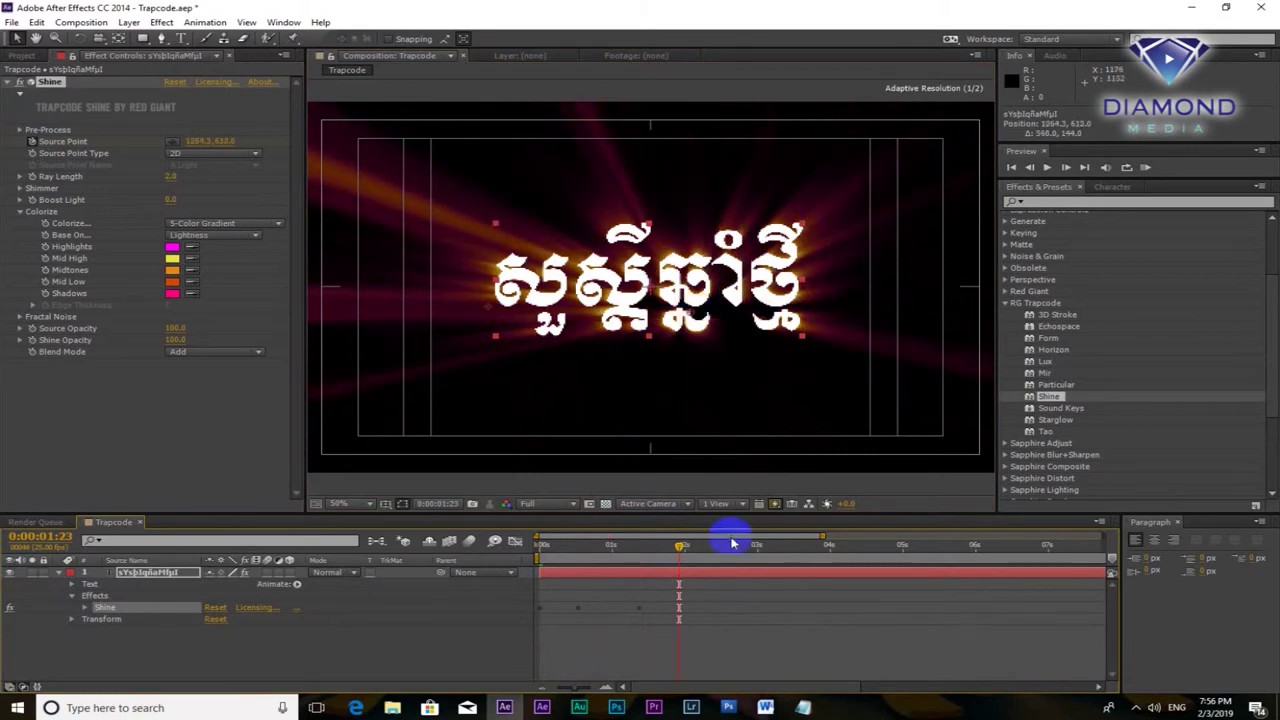
pyautogui.click(534, 546)
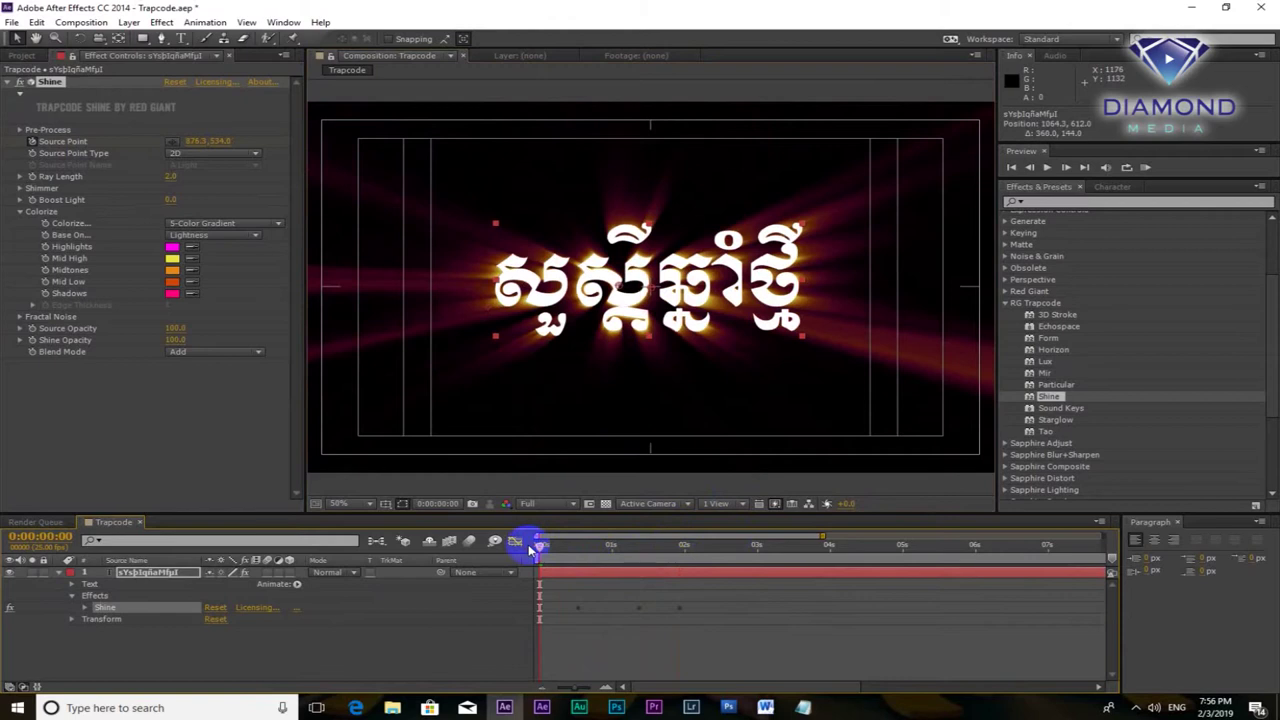
pyautogui.press('KP_0')
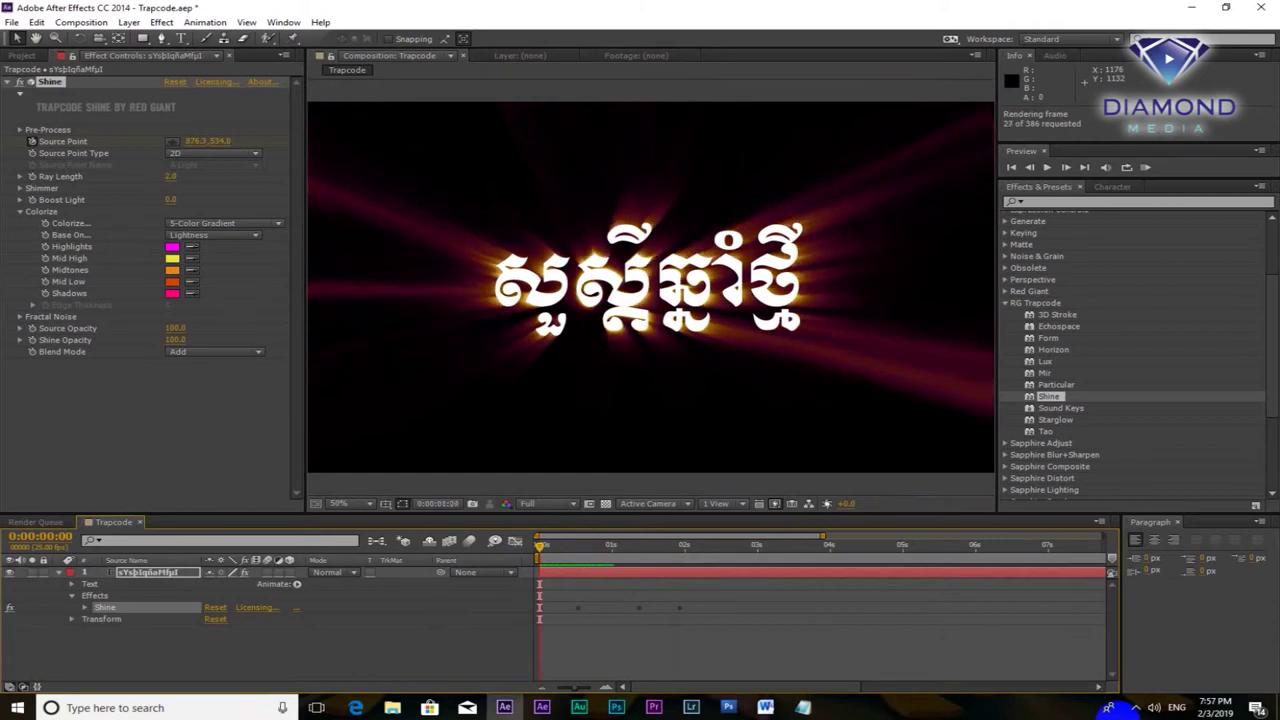
# Let the RAM preview play, stop it, and scrub to frame 22 to inspect the rays.
pyautogui.click(1224, 631)
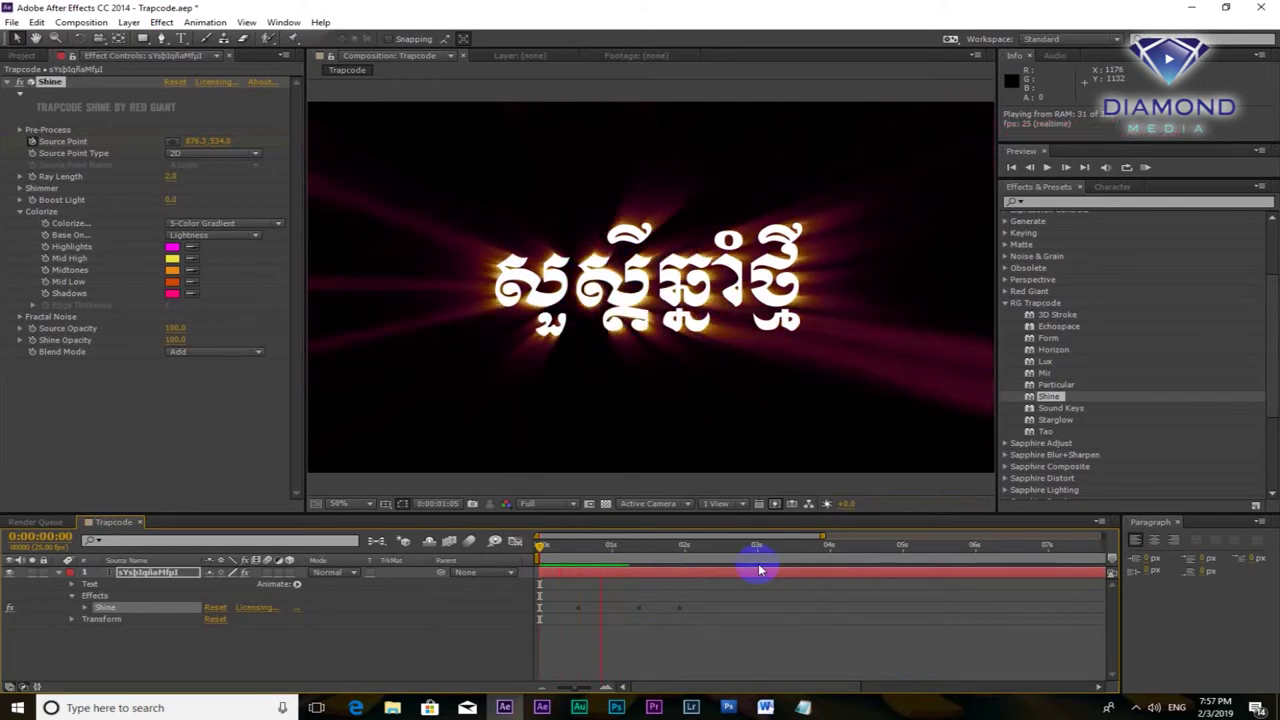
pyautogui.press('space')
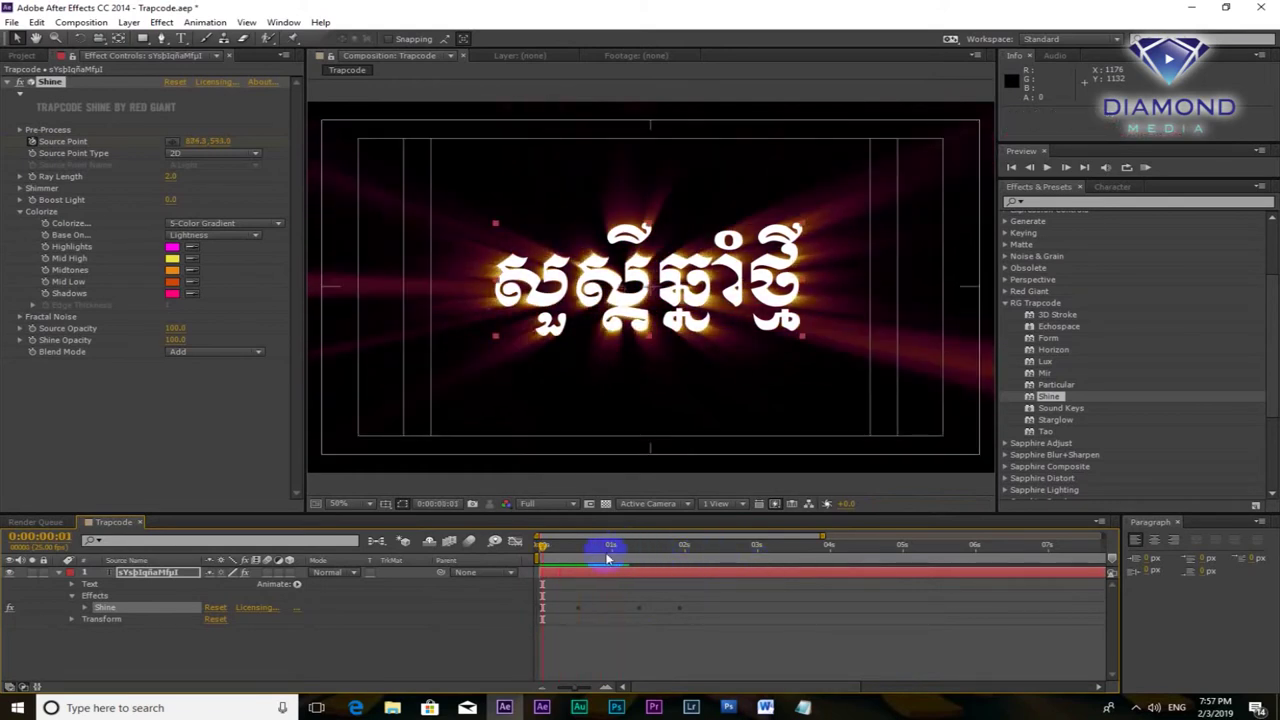
pyautogui.moveTo(618, 546); pyautogui.dragTo(603, 546)
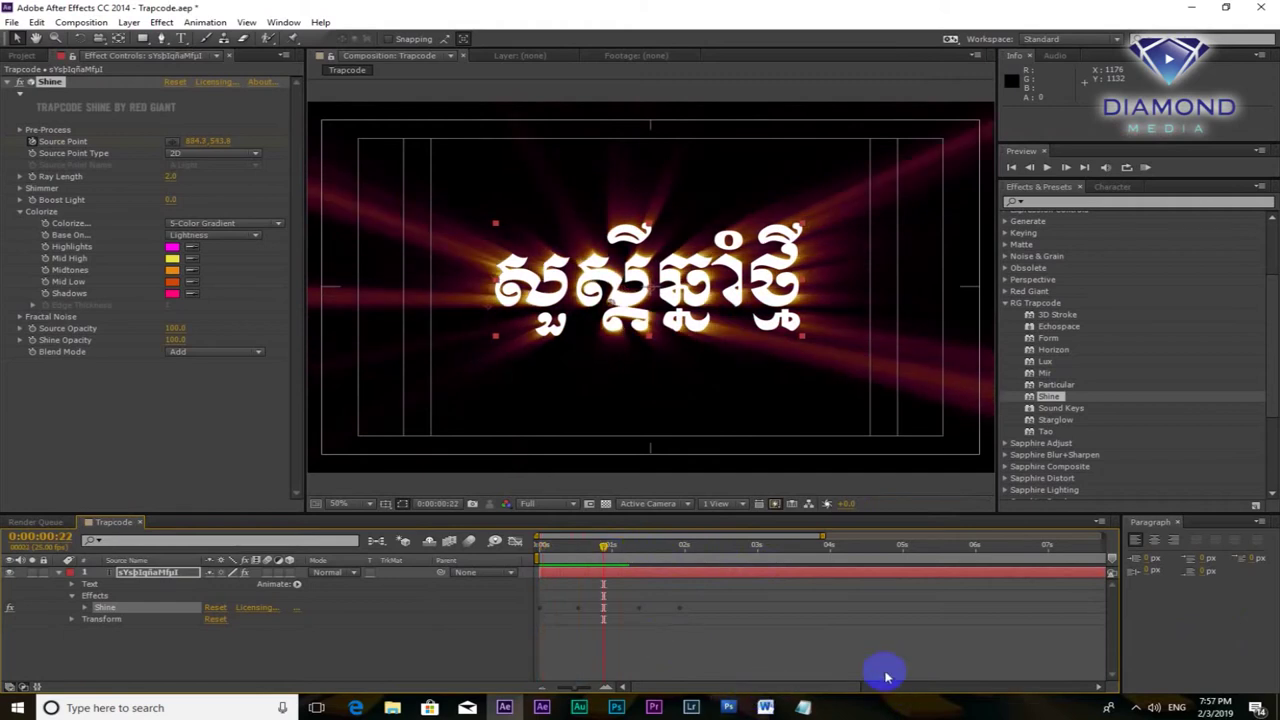